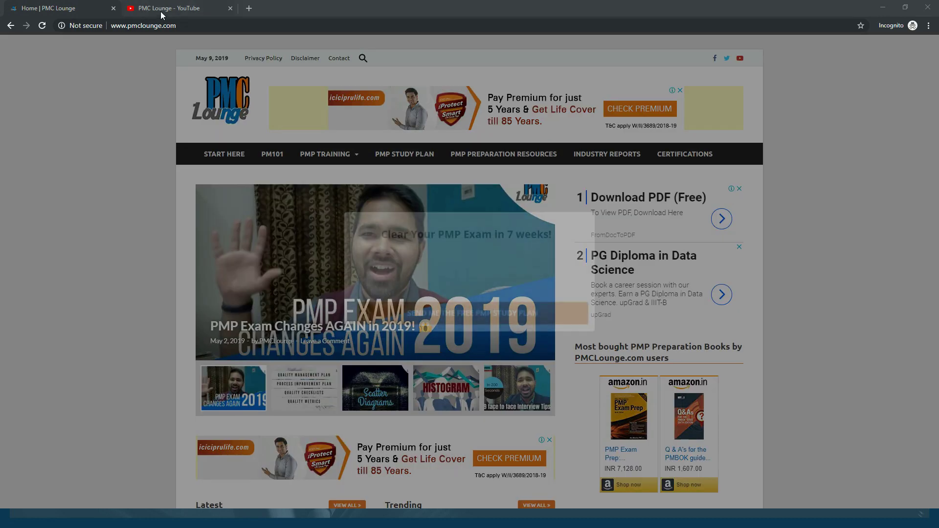
Browse the PMC Lounge channel home page, noting its web address and subscriber count
{"action": "left_click", "coordinate": [161, 8]}
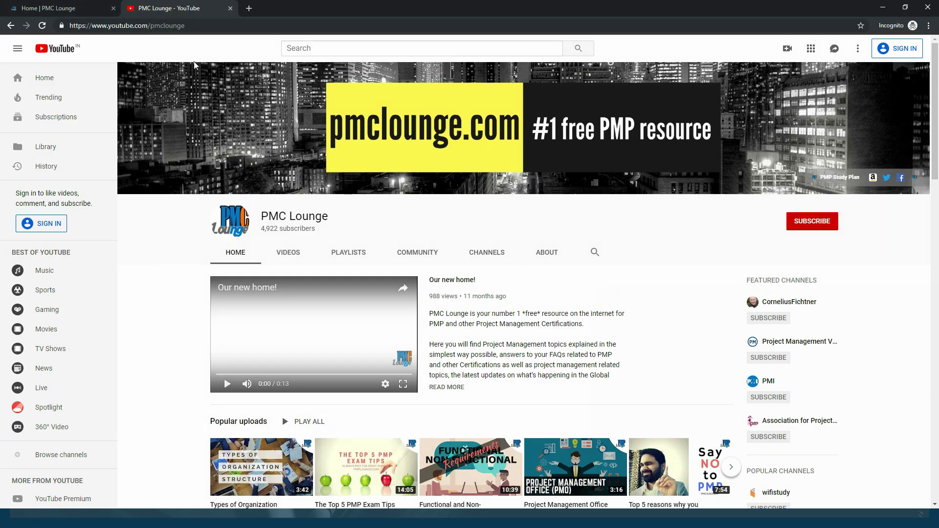
{"action": "left_click", "coordinate": [112, 25]}
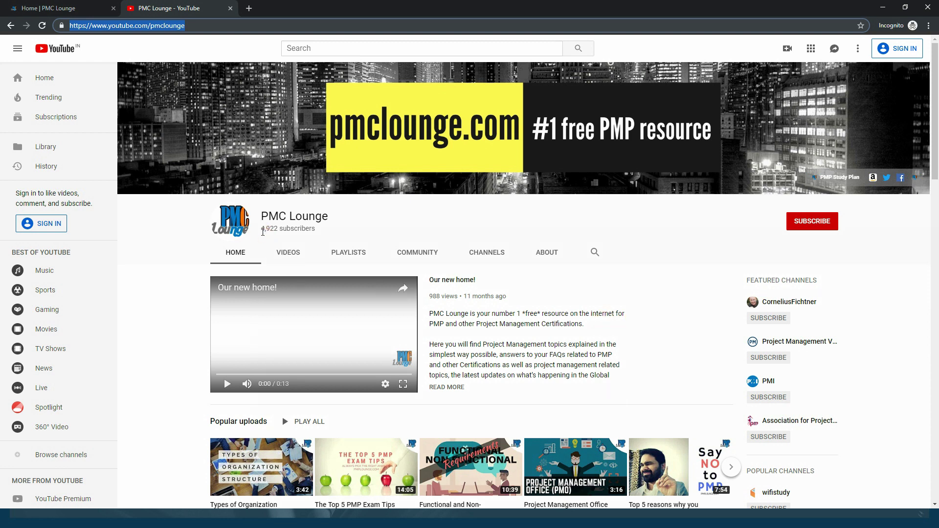
{"action": "left_click_drag", "start_coordinate": [261, 229], "coordinate": [314, 229]}
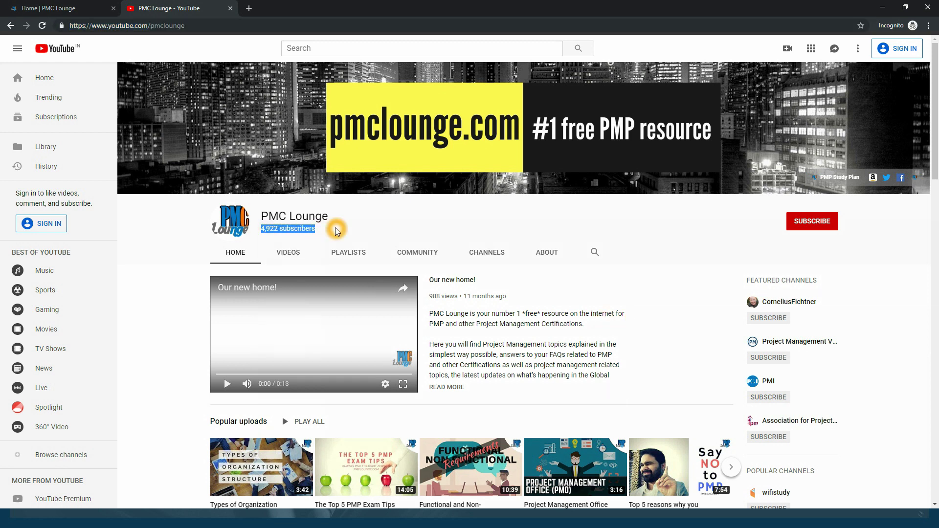
{"action": "left_click", "coordinate": [335, 231]}
{"action": "left_click", "coordinate": [224, 343]}
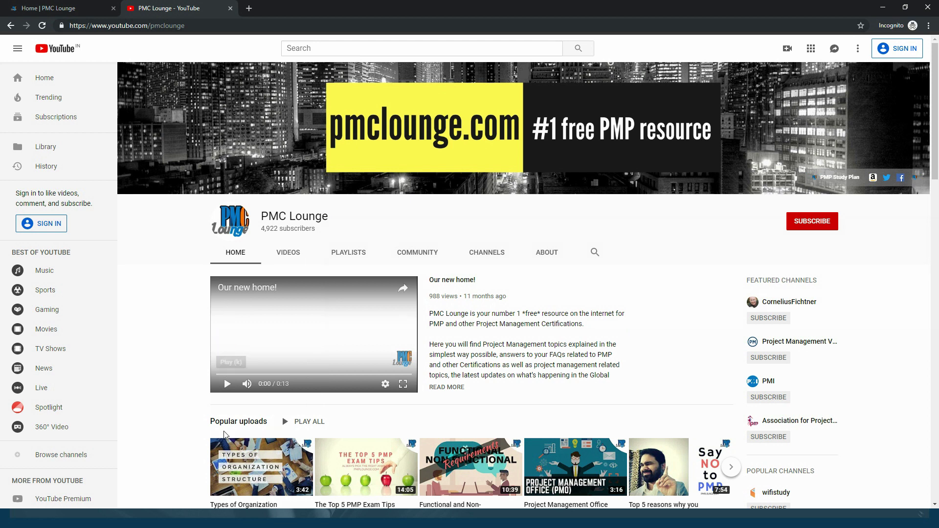
{"action": "left_click", "coordinate": [192, 396]}
{"action": "scroll", "coordinate": [191, 396], "scroll_direction": "down", "scroll_amount": 1}
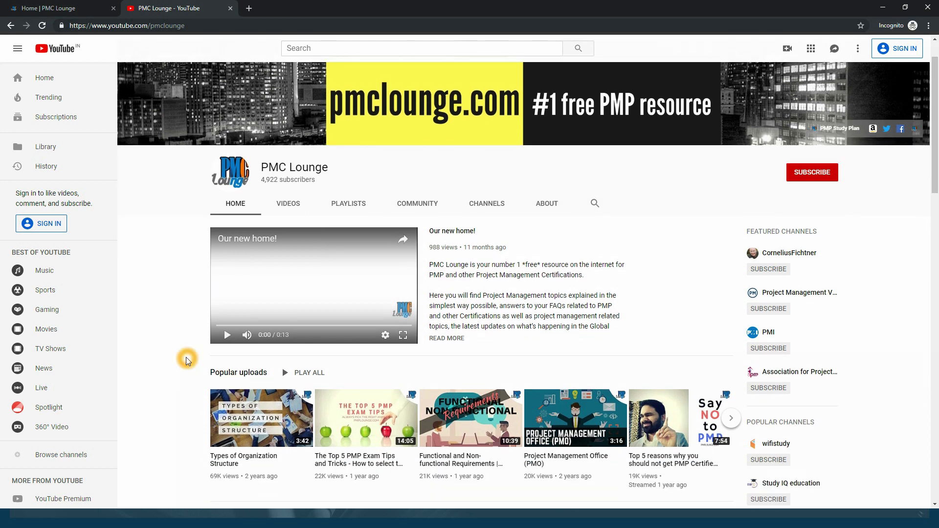
{"action": "scroll", "coordinate": [186, 359], "scroll_direction": "down", "scroll_amount": 1}
{"action": "scroll", "coordinate": [186, 359], "scroll_direction": "down", "scroll_amount": 1}
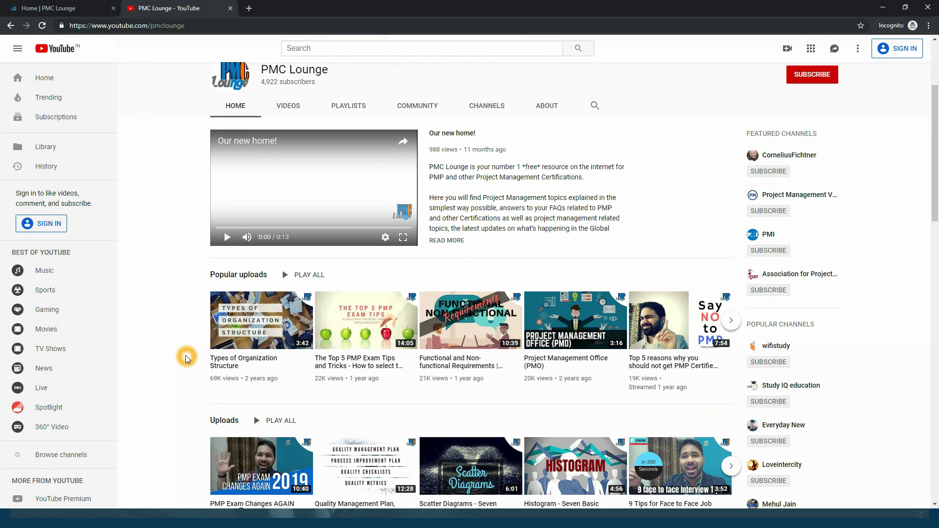
{"action": "scroll", "coordinate": [187, 360], "scroll_direction": "down", "scroll_amount": 2}
{"action": "scroll", "coordinate": [186, 360], "scroll_direction": "down", "scroll_amount": 1}
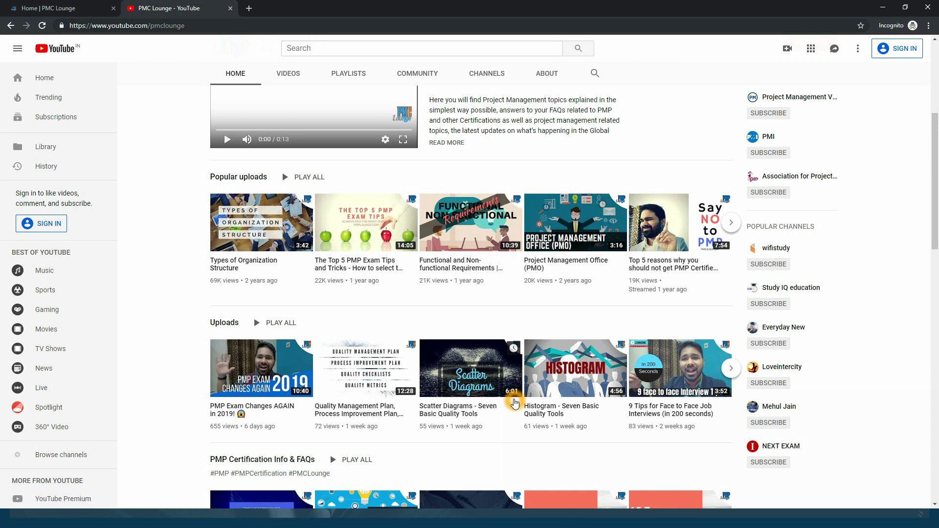
{"action": "scroll", "coordinate": [514, 438], "scroll_direction": "up", "scroll_amount": 2}
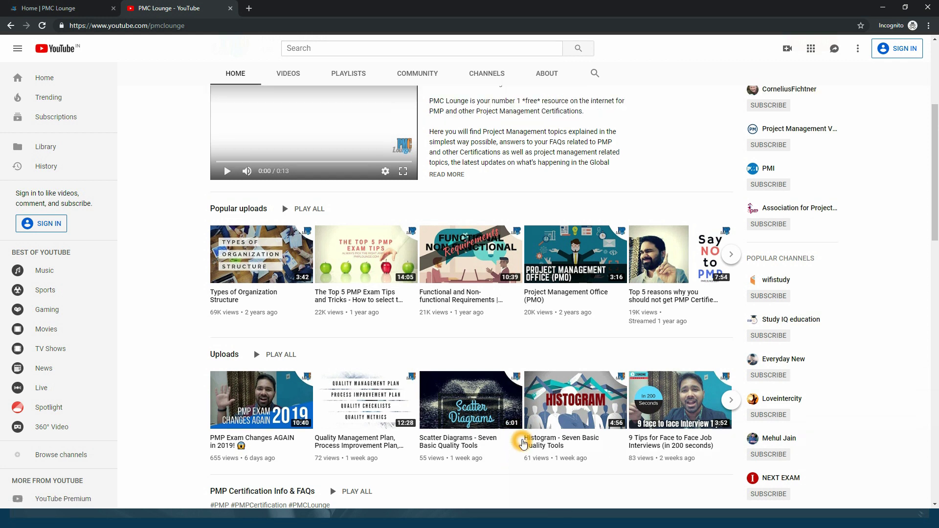
{"action": "scroll", "coordinate": [518, 438], "scroll_direction": "up", "scroll_amount": 1}
{"action": "scroll", "coordinate": [521, 438], "scroll_direction": "up", "scroll_amount": 2}
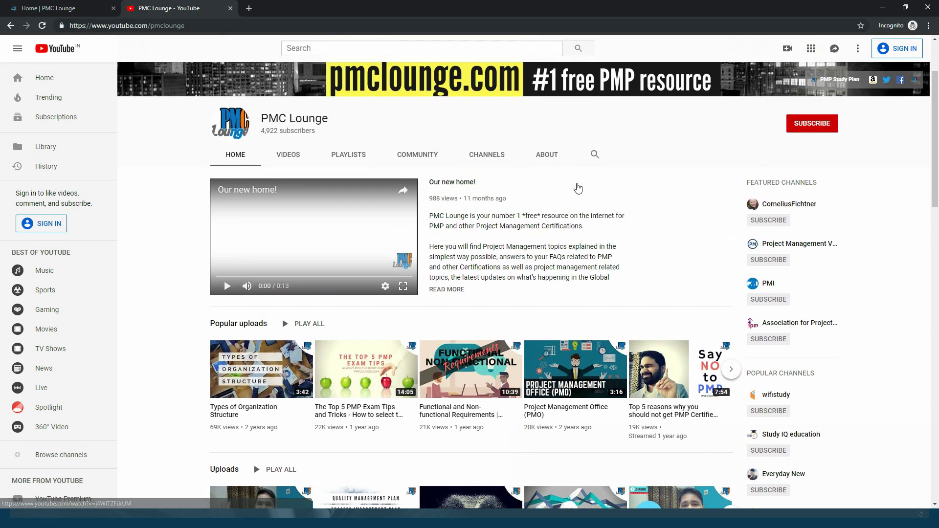
Search the PMC Lounge channel for 'Project Management Plan' and review the matching videos
{"action": "left_click", "coordinate": [593, 156]}
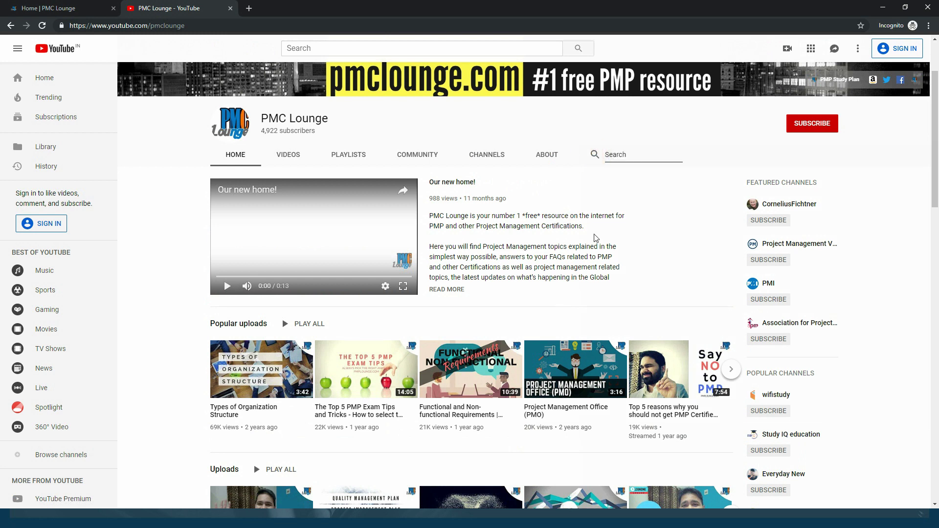
{"action": "left_click", "coordinate": [616, 155]}
{"action": "left_click", "coordinate": [641, 223]}
{"action": "type", "text": "Project M"}
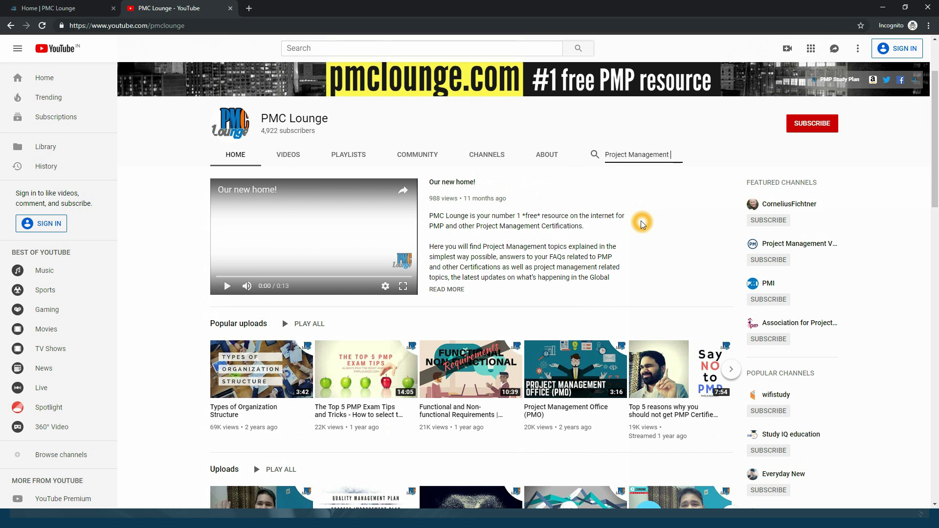
{"action": "type", "text": "an"}
{"action": "key", "text": "Return"}
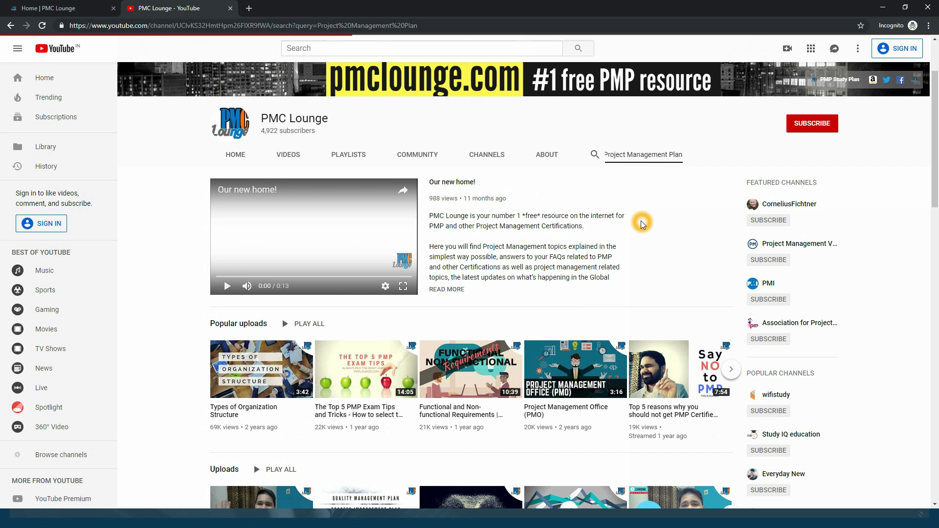
{"action": "scroll", "coordinate": [455, 337], "scroll_direction": "down", "scroll_amount": 2}
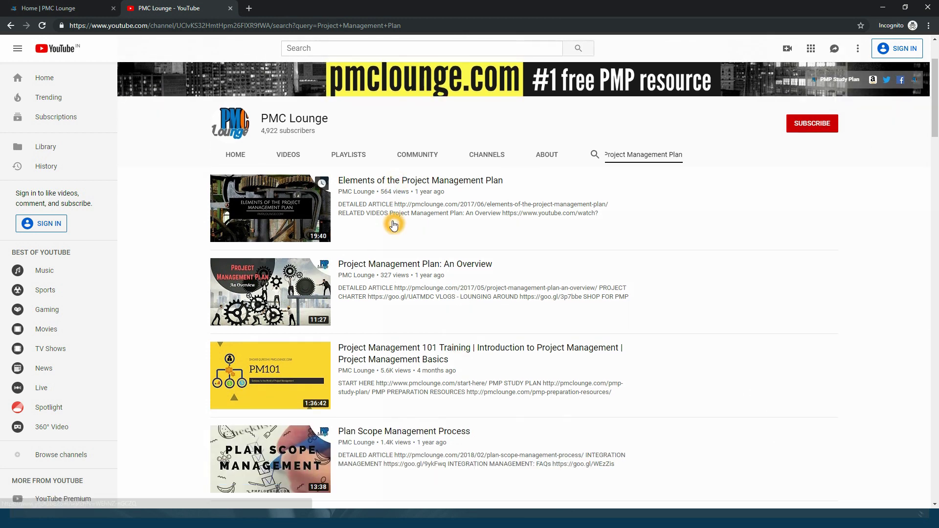
{"action": "scroll", "coordinate": [382, 294], "scroll_direction": "down", "scroll_amount": 1}
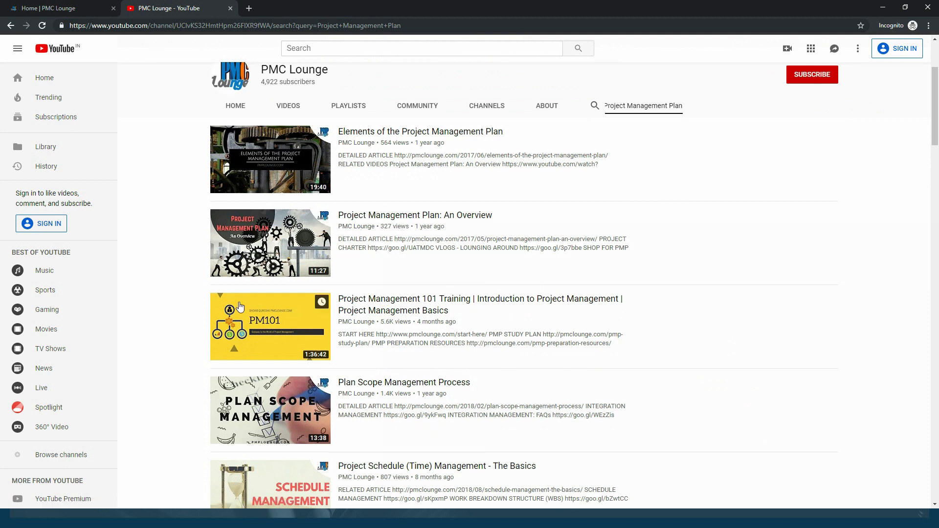
{"action": "left_click_drag", "start_coordinate": [179, 305], "coordinate": [738, 314]}
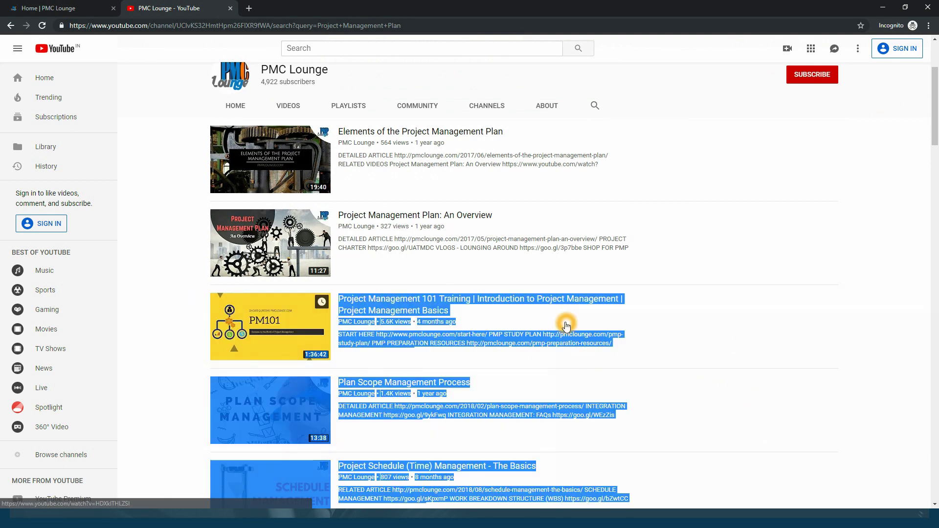
{"action": "left_click", "coordinate": [179, 297]}
{"action": "mouse_move", "coordinate": [270, 243]}
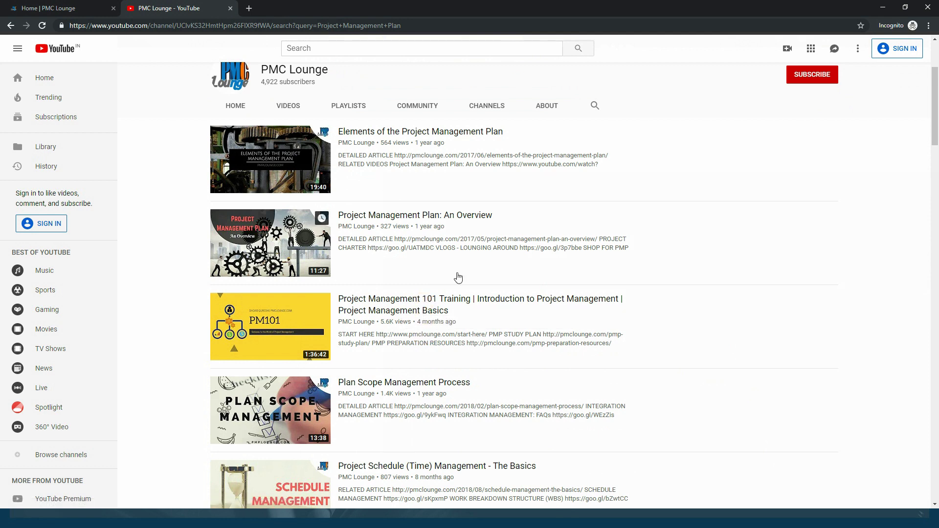
{"action": "scroll", "coordinate": [460, 295], "scroll_direction": "up", "scroll_amount": 1}
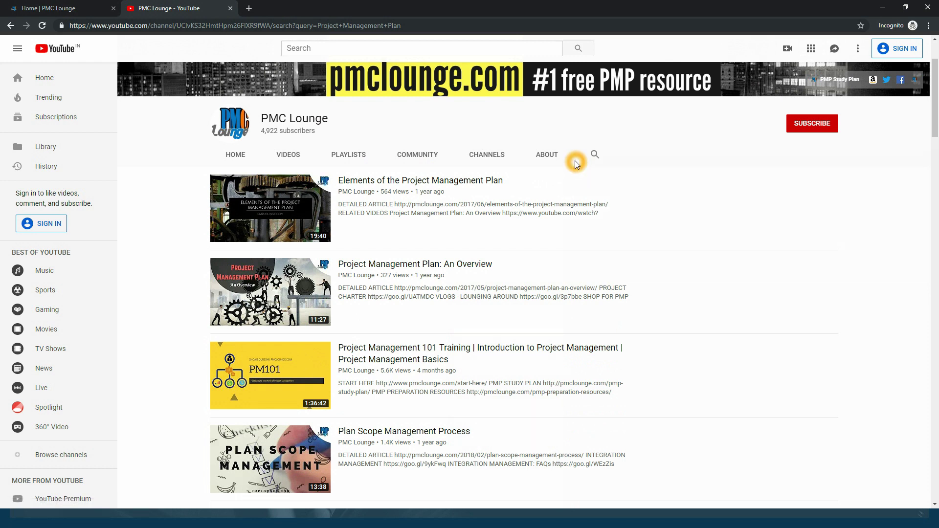
{"action": "left_click", "coordinate": [594, 154]}
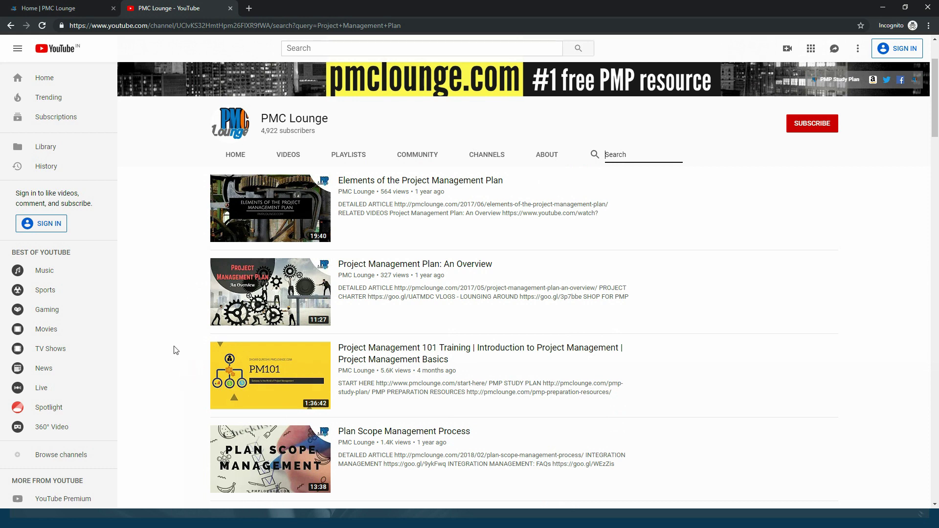
Return to the PMC Lounge site, close the free study plan popup and open the PMP Training menu
{"action": "left_click", "coordinate": [49, 8]}
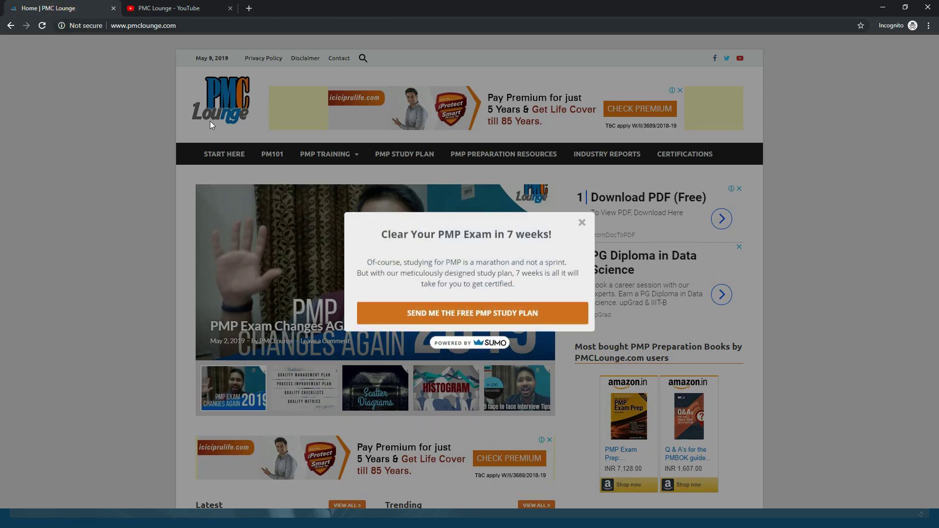
{"action": "left_click", "coordinate": [582, 222]}
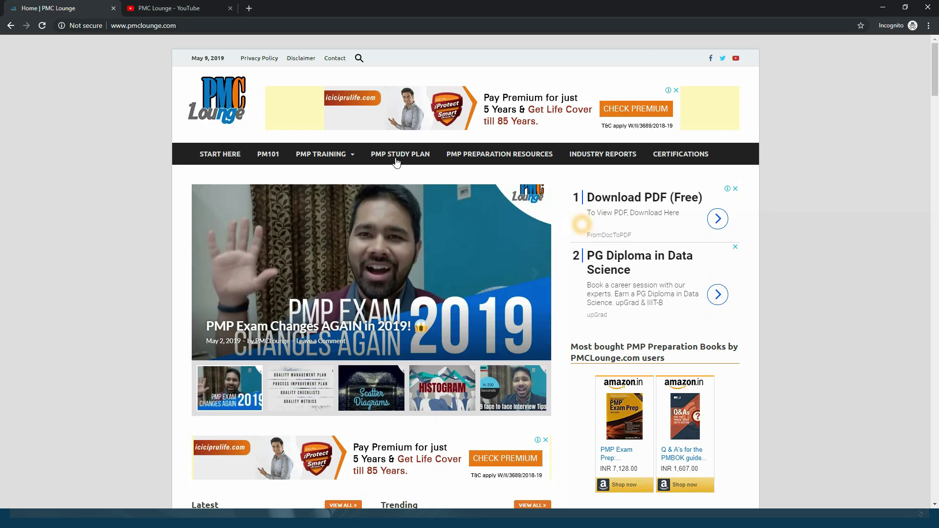
{"action": "left_click", "coordinate": [135, 25]}
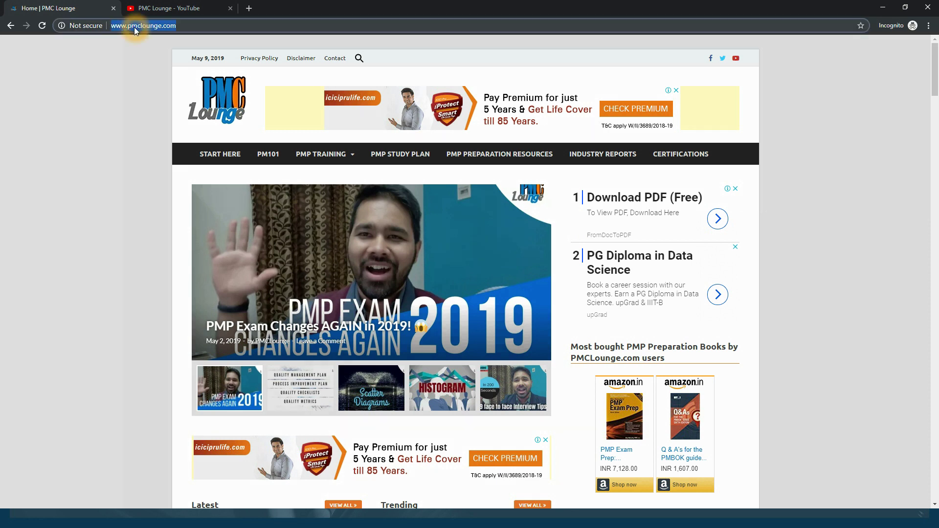
{"action": "left_click", "coordinate": [148, 235]}
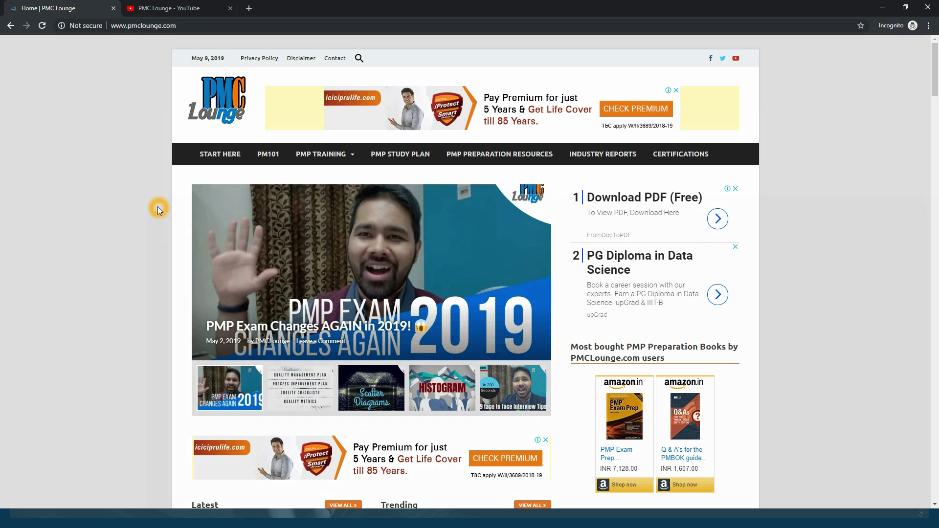
{"action": "mouse_move", "coordinate": [321, 154]}
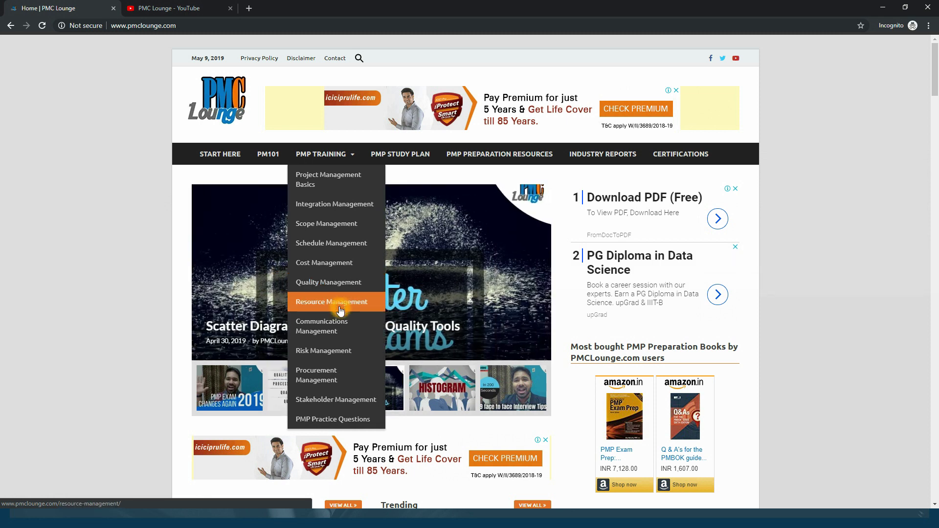
{"action": "left_click", "coordinate": [334, 423]}
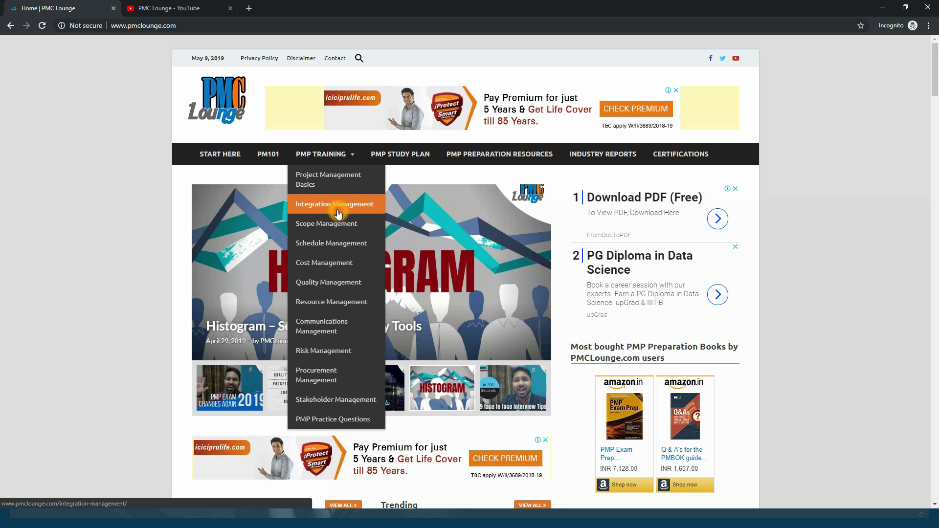
{"action": "left_click", "coordinate": [338, 211]}
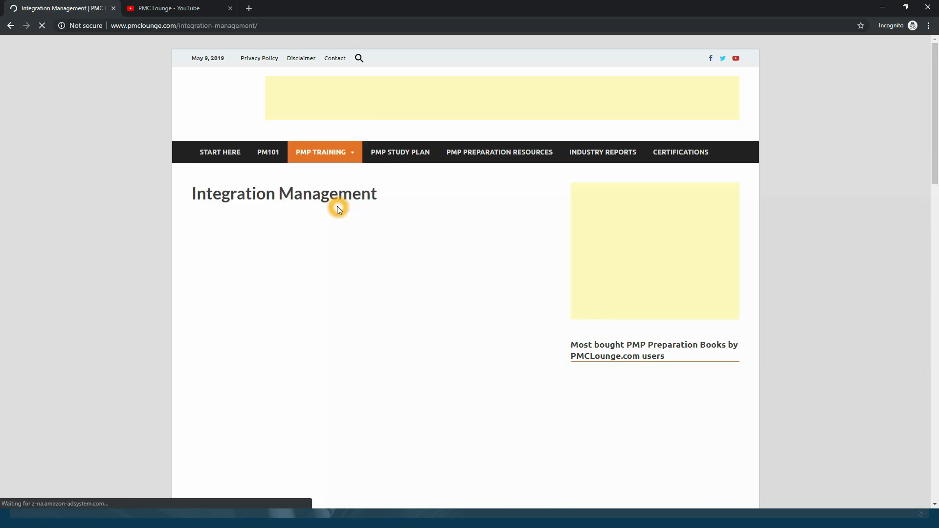
{"action": "scroll", "coordinate": [446, 267], "scroll_direction": "down", "scroll_amount": 1}
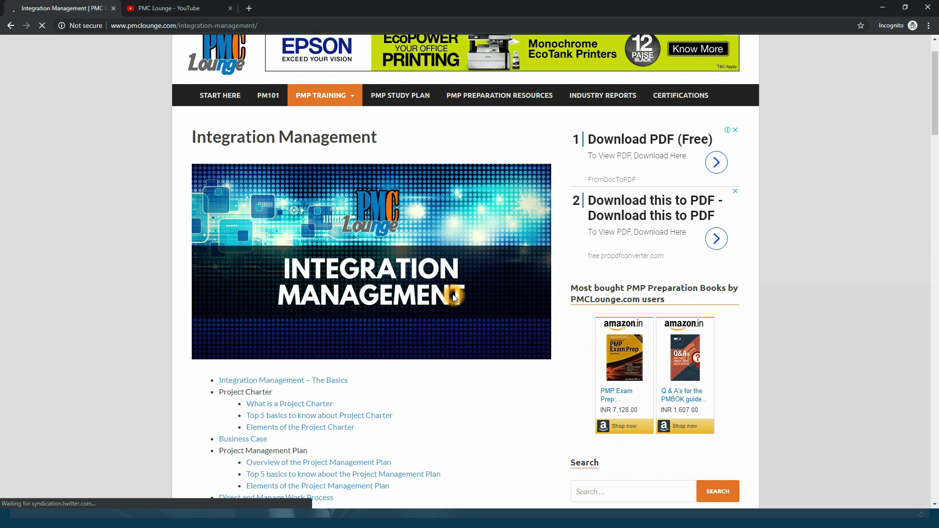
{"action": "scroll", "coordinate": [453, 295], "scroll_direction": "down", "scroll_amount": 2}
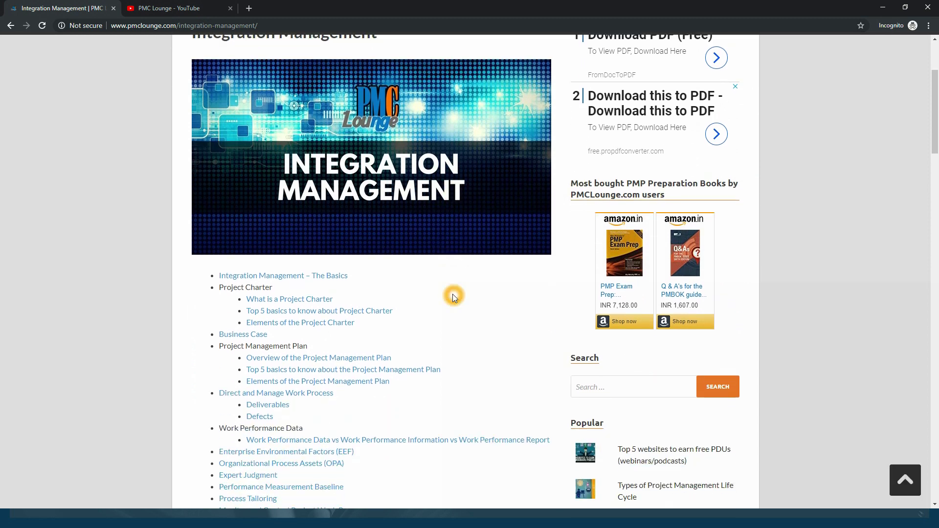
{"action": "scroll", "coordinate": [453, 294], "scroll_direction": "down", "scroll_amount": 1}
{"action": "scroll", "coordinate": [453, 294], "scroll_direction": "down", "scroll_amount": 1}
{"action": "scroll", "coordinate": [453, 294], "scroll_direction": "down", "scroll_amount": 2}
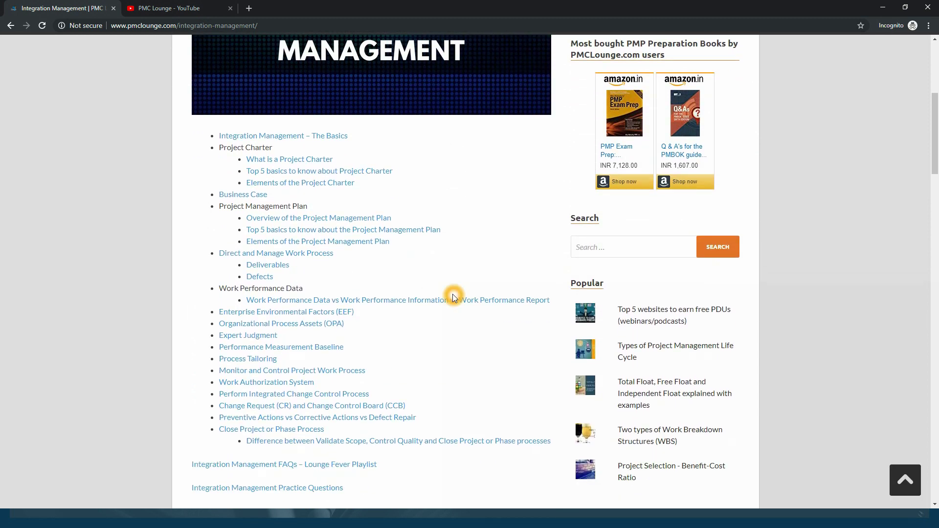
{"action": "scroll", "coordinate": [453, 294], "scroll_direction": "down", "scroll_amount": 1}
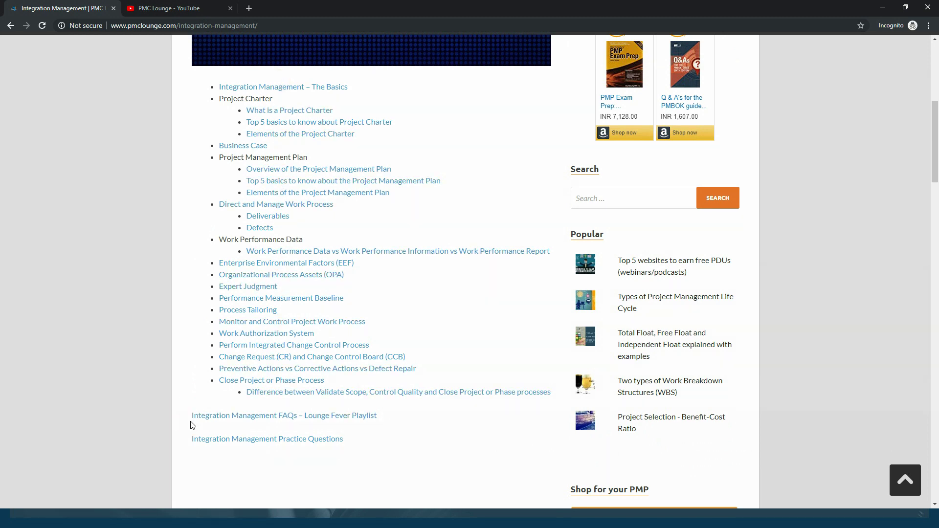
{"action": "left_click", "coordinate": [296, 418]}
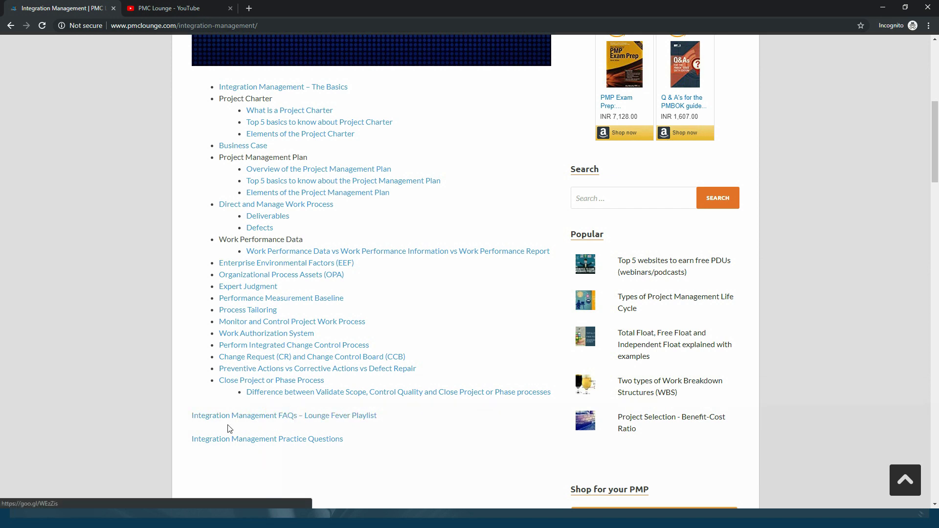
{"action": "left_click", "coordinate": [178, 440]}
{"action": "left_click", "coordinate": [229, 439]}
{"action": "left_click", "coordinate": [245, 91]}
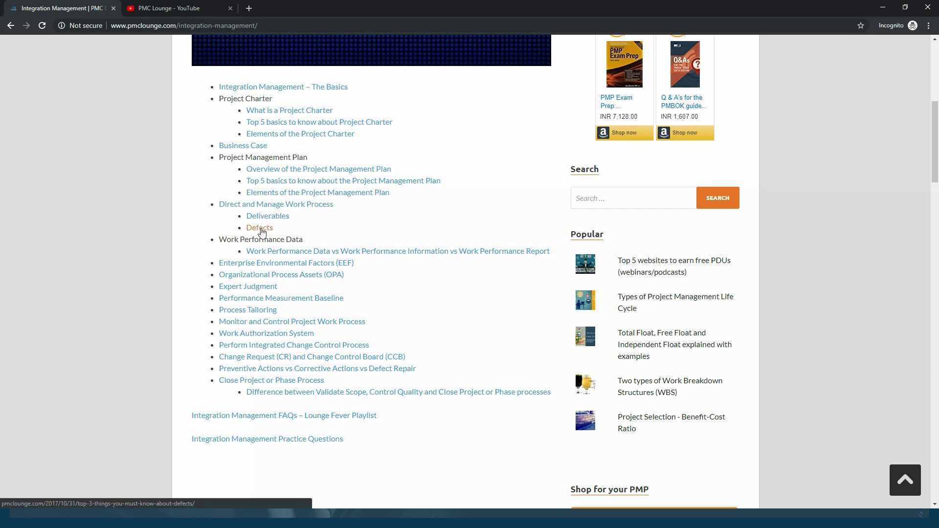
{"action": "scroll", "coordinate": [469, 340], "scroll_direction": "up", "scroll_amount": 1}
{"action": "scroll", "coordinate": [468, 340], "scroll_direction": "up", "scroll_amount": 5}
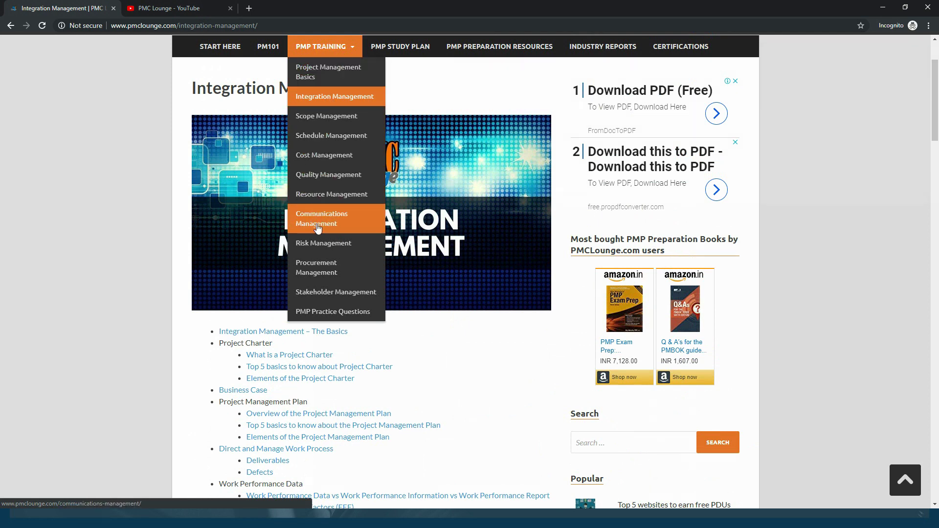
{"action": "scroll", "coordinate": [176, 279], "scroll_direction": "down", "scroll_amount": 2}
{"action": "scroll", "coordinate": [174, 282], "scroll_direction": "down", "scroll_amount": 1}
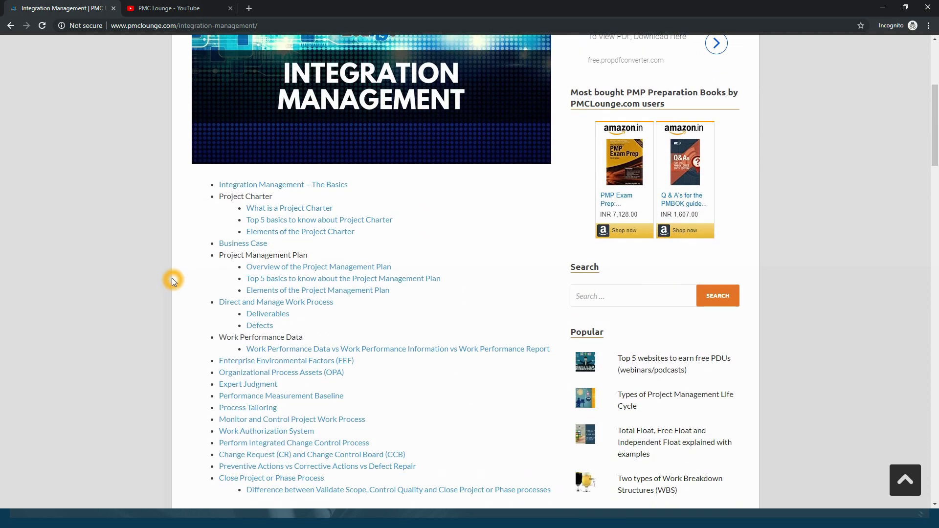
{"action": "scroll", "coordinate": [171, 279], "scroll_direction": "down", "scroll_amount": 1}
{"action": "scroll", "coordinate": [171, 275], "scroll_direction": "down", "scroll_amount": 1}
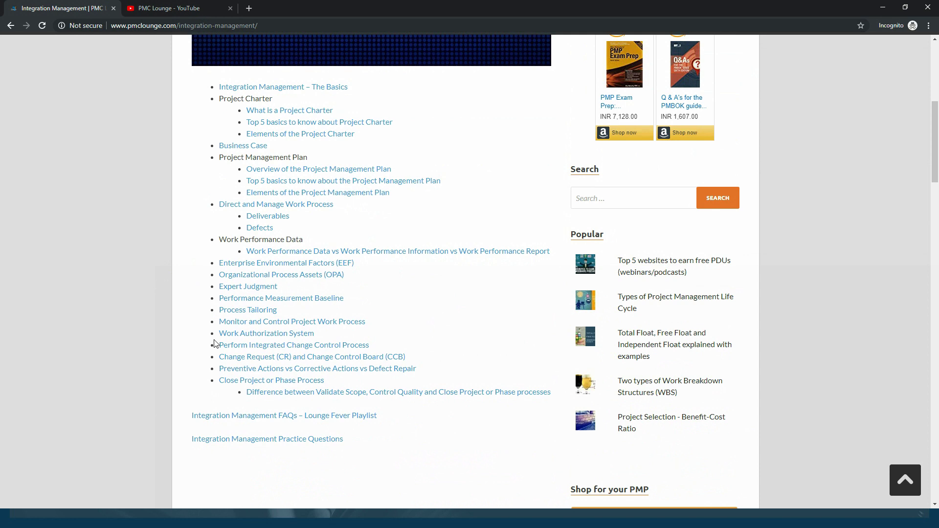
Open the Work Authorization System article in a new tab, then briefly play and pause its video
{"action": "left_click", "coordinate": [237, 334]}
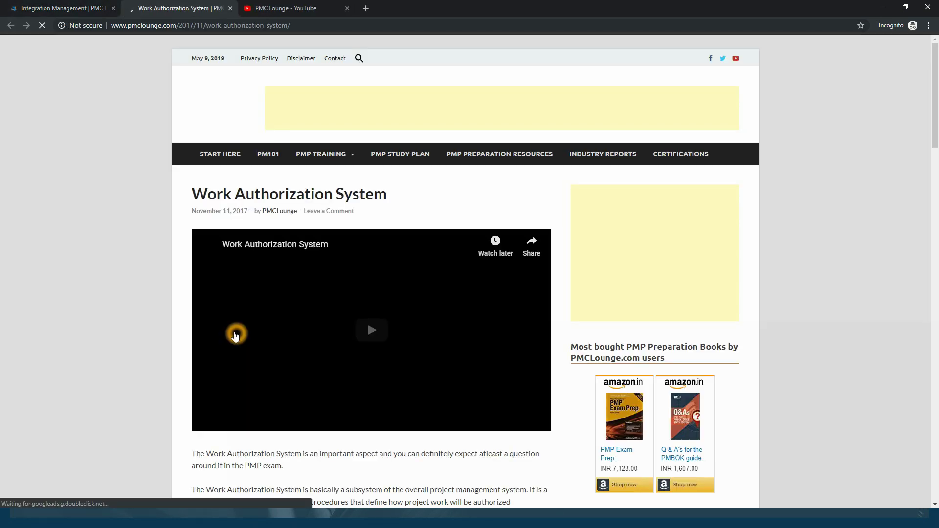
{"action": "scroll", "coordinate": [43, 193], "scroll_direction": "down", "scroll_amount": 1}
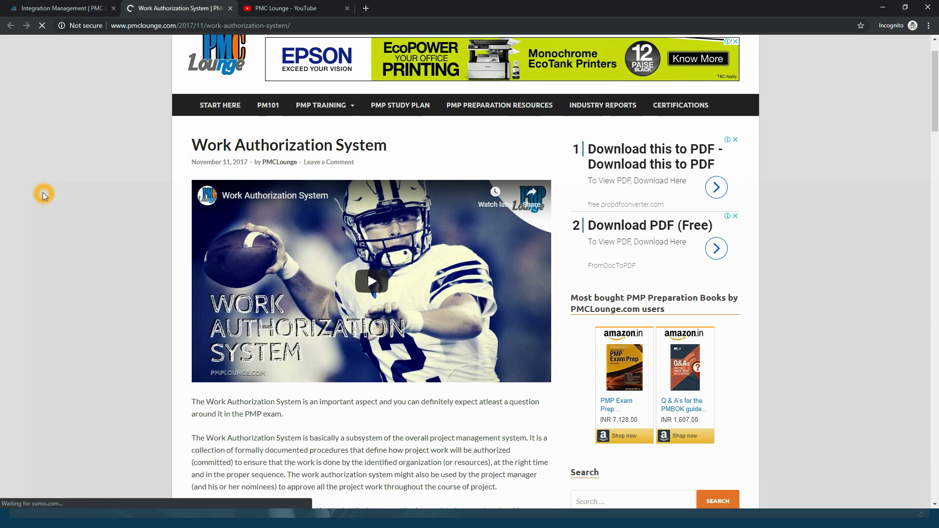
{"action": "scroll", "coordinate": [42, 192], "scroll_direction": "down", "scroll_amount": 1}
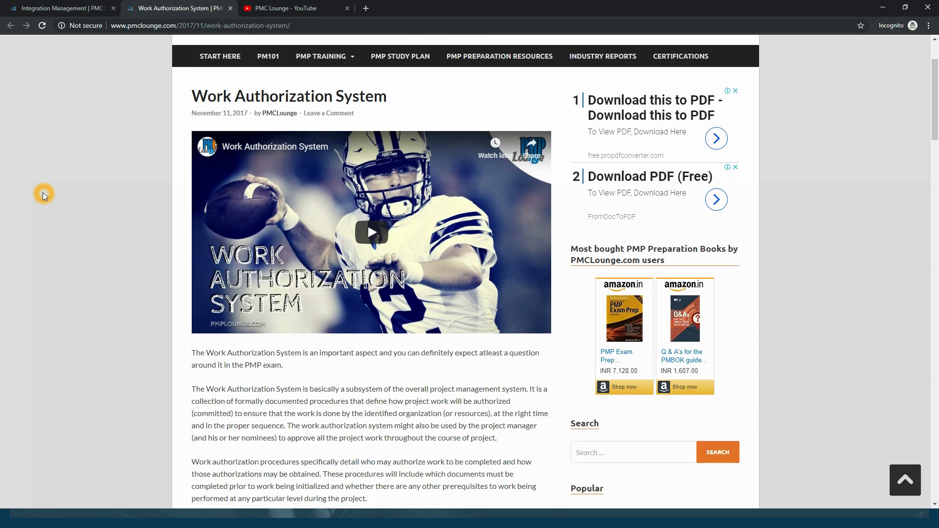
{"action": "scroll", "coordinate": [67, 213], "scroll_direction": "down", "scroll_amount": 2}
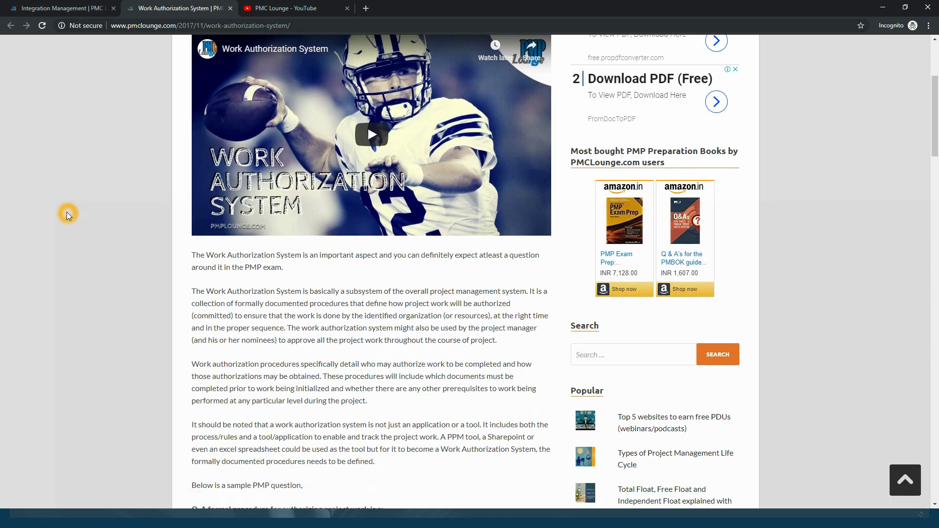
{"action": "scroll", "coordinate": [67, 213], "scroll_direction": "down", "scroll_amount": 1}
{"action": "scroll", "coordinate": [67, 212], "scroll_direction": "down", "scroll_amount": 1}
{"action": "scroll", "coordinate": [67, 212], "scroll_direction": "down", "scroll_amount": 1}
{"action": "scroll", "coordinate": [67, 213], "scroll_direction": "down", "scroll_amount": 1}
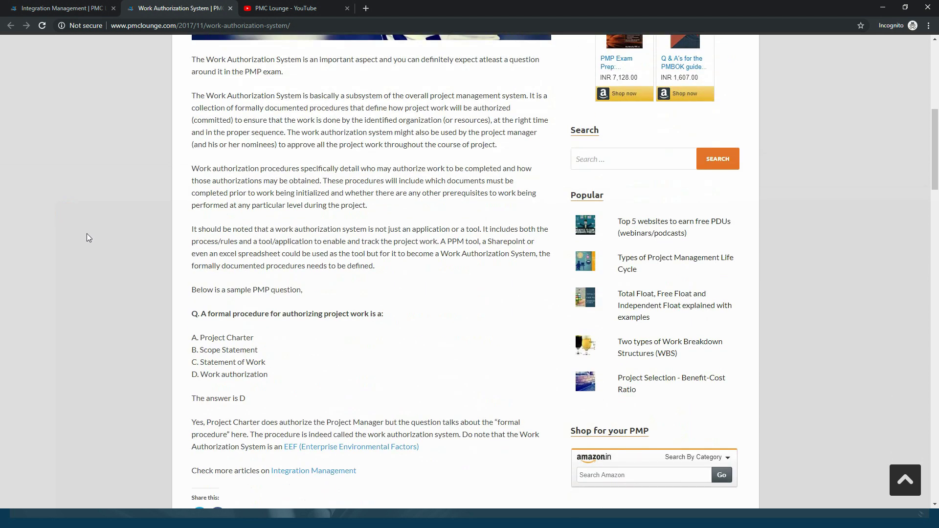
{"action": "left_click_drag", "start_coordinate": [194, 313], "coordinate": [284, 380]}
{"action": "left_click", "coordinate": [284, 379]}
{"action": "scroll", "coordinate": [304, 380], "scroll_direction": "down", "scroll_amount": 2}
{"action": "scroll", "coordinate": [304, 380], "scroll_direction": "up", "scroll_amount": 3}
{"action": "scroll", "coordinate": [304, 379], "scroll_direction": "up", "scroll_amount": 2}
{"action": "scroll", "coordinate": [305, 380], "scroll_direction": "up", "scroll_amount": 3}
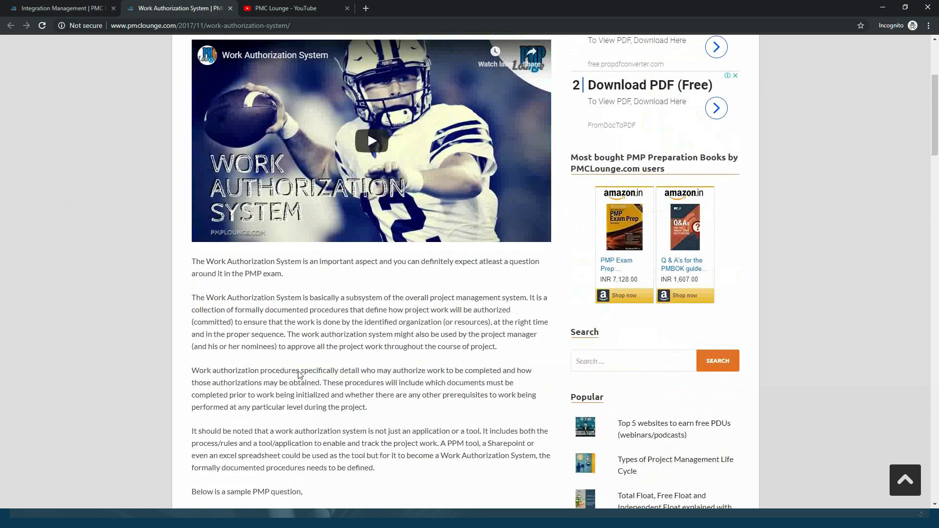
{"action": "scroll", "coordinate": [305, 379], "scroll_direction": "up", "scroll_amount": 3}
{"action": "scroll", "coordinate": [299, 369], "scroll_direction": "up", "scroll_amount": 1}
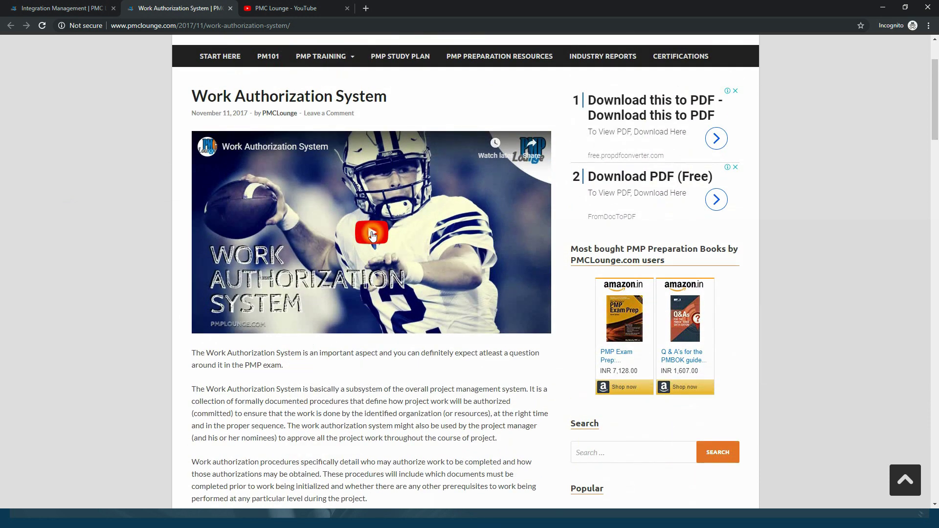
{"action": "left_click", "coordinate": [372, 236]}
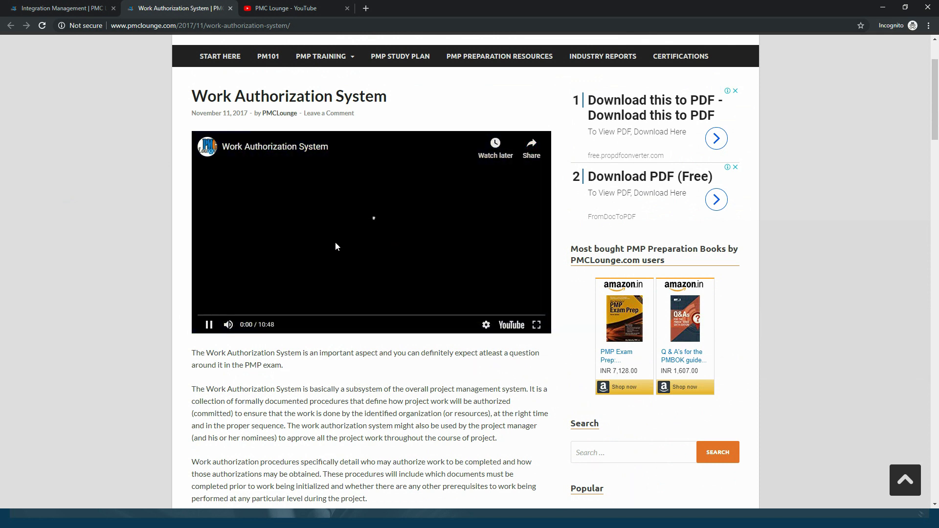
{"action": "left_click", "coordinate": [210, 326]}
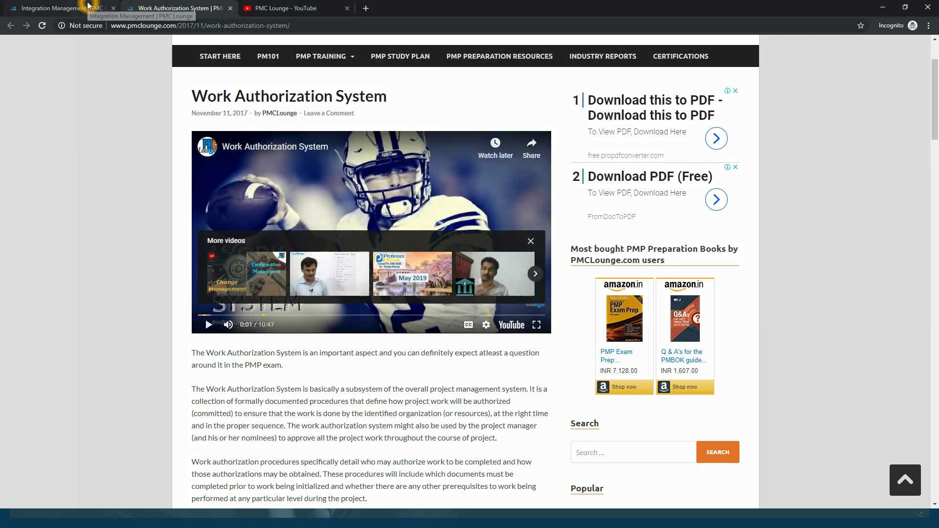
Glance at the YouTube channel tab, then return to the Integration Management page with Ctrl+1
{"action": "left_click", "coordinate": [63, 8]}
{"action": "scroll", "coordinate": [108, 246], "scroll_direction": "up", "scroll_amount": 2}
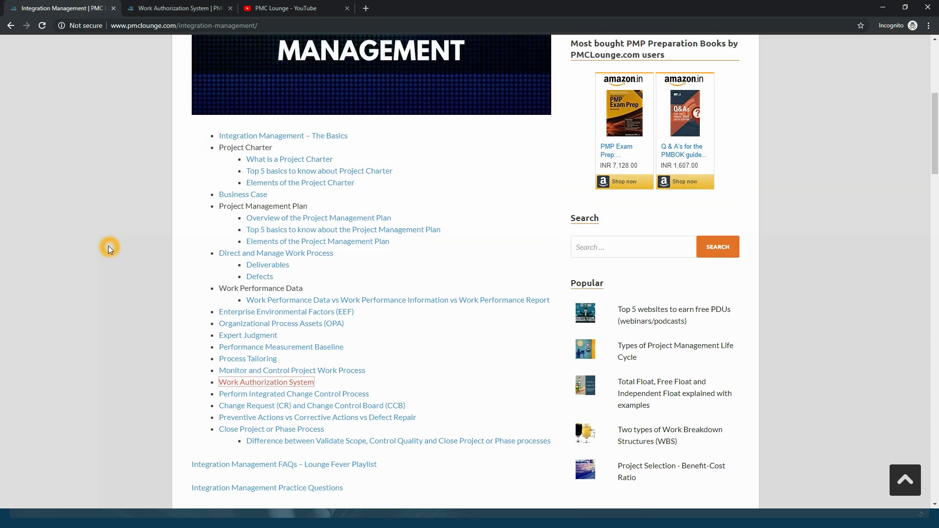
{"action": "scroll", "coordinate": [109, 246], "scroll_direction": "up", "scroll_amount": 2}
{"action": "scroll", "coordinate": [109, 246], "scroll_direction": "up", "scroll_amount": 2}
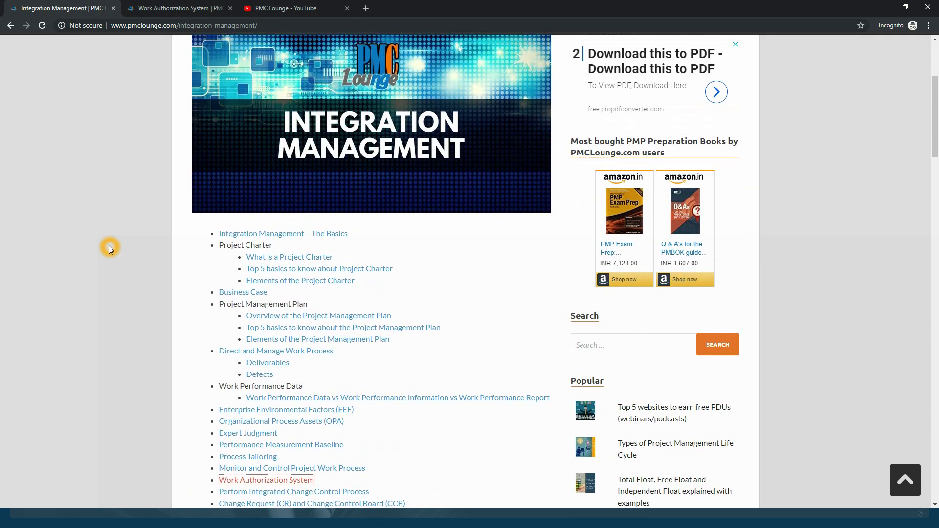
{"action": "scroll", "coordinate": [109, 246], "scroll_direction": "up", "scroll_amount": 2}
{"action": "scroll", "coordinate": [109, 245], "scroll_direction": "up", "scroll_amount": 1}
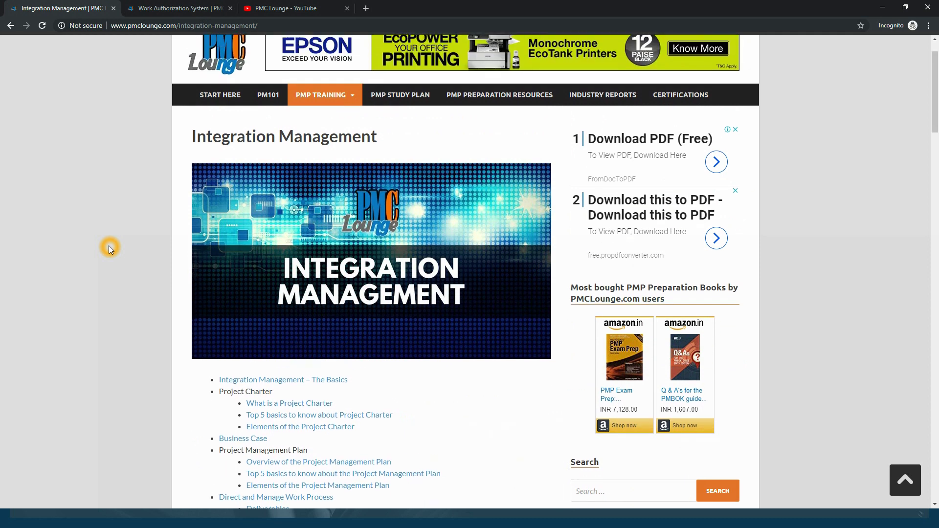
{"action": "left_click", "coordinate": [267, 9]}
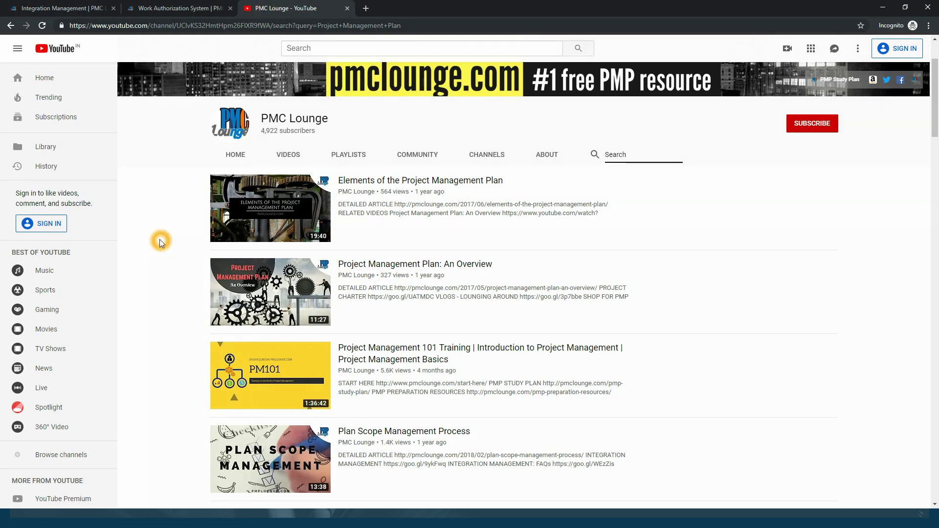
{"action": "key", "text": "ctrl+1"}
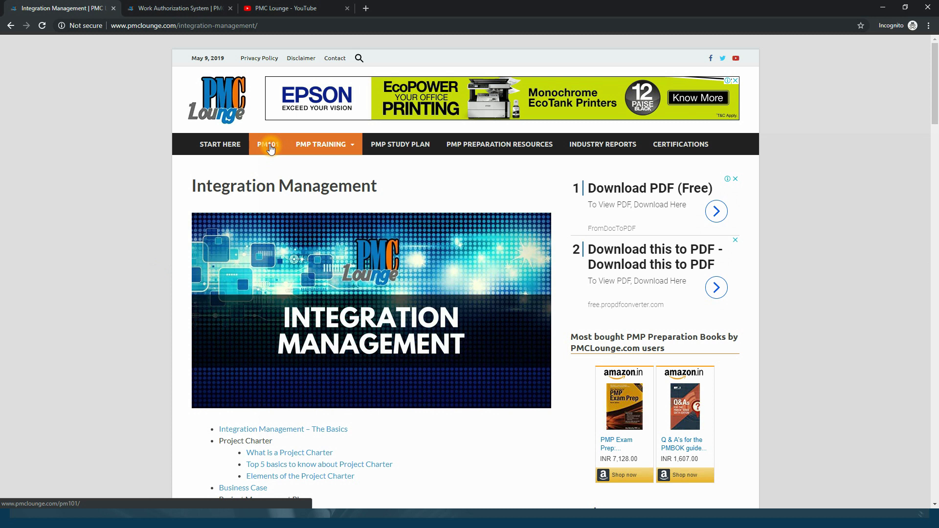
Open the Start Here page and view its PMP overview sections
{"action": "left_click", "coordinate": [225, 149]}
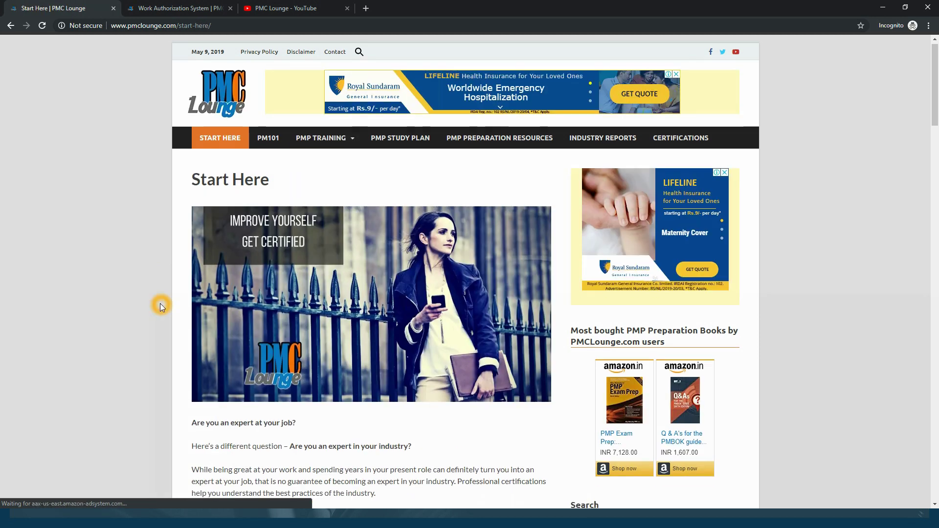
{"action": "scroll", "coordinate": [160, 303], "scroll_direction": "down", "scroll_amount": 1}
{"action": "scroll", "coordinate": [159, 303], "scroll_direction": "down", "scroll_amount": 2}
{"action": "scroll", "coordinate": [159, 303], "scroll_direction": "down", "scroll_amount": 1}
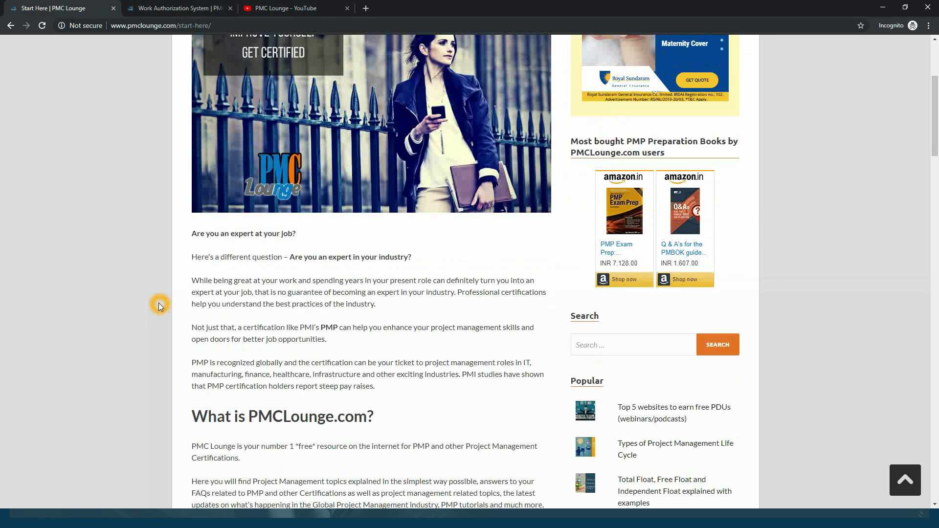
{"action": "scroll", "coordinate": [159, 303], "scroll_direction": "down", "scroll_amount": 2}
{"action": "scroll", "coordinate": [159, 303], "scroll_direction": "down", "scroll_amount": 1}
{"action": "scroll", "coordinate": [158, 302], "scroll_direction": "down", "scroll_amount": 1}
{"action": "scroll", "coordinate": [183, 309], "scroll_direction": "down", "scroll_amount": 2}
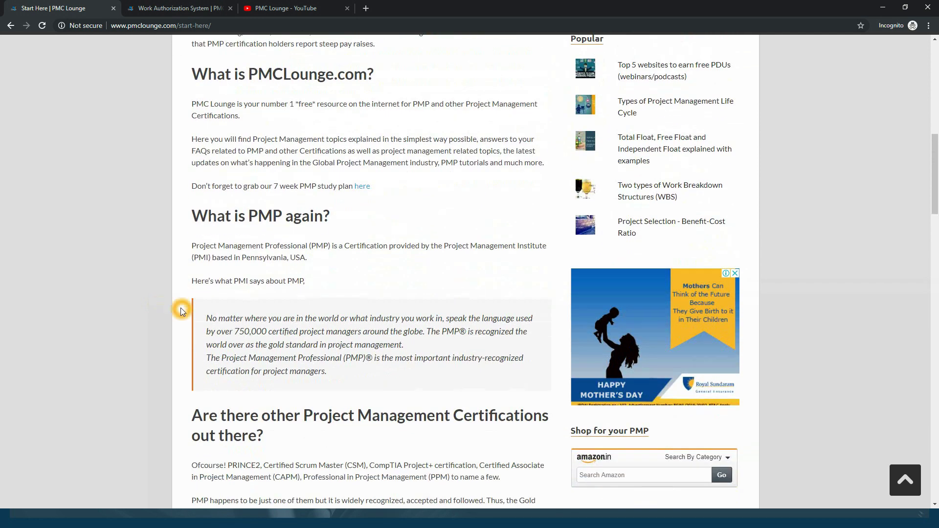
{"action": "scroll", "coordinate": [181, 311], "scroll_direction": "down", "scroll_amount": 1}
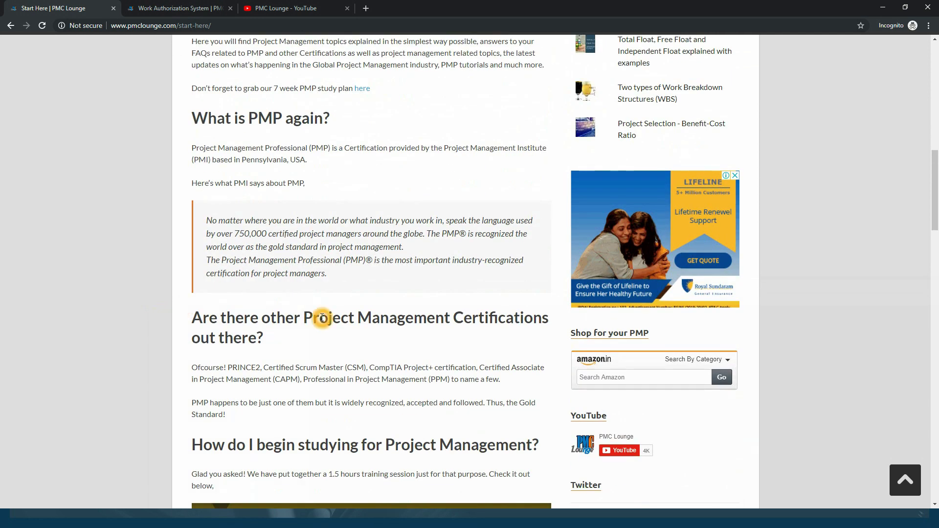
{"action": "scroll", "coordinate": [323, 330], "scroll_direction": "down", "scroll_amount": 1}
{"action": "scroll", "coordinate": [323, 330], "scroll_direction": "down", "scroll_amount": 1}
{"action": "scroll", "coordinate": [323, 330], "scroll_direction": "down", "scroll_amount": 2}
{"action": "scroll", "coordinate": [322, 331], "scroll_direction": "up", "scroll_amount": 4}
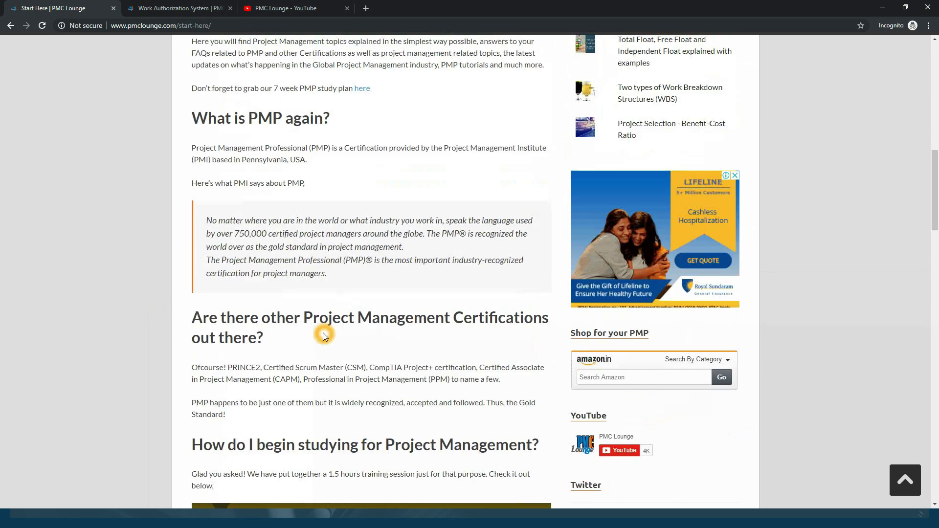
{"action": "scroll", "coordinate": [323, 332], "scroll_direction": "up", "scroll_amount": 3}
{"action": "scroll", "coordinate": [323, 333], "scroll_direction": "up", "scroll_amount": 2}
{"action": "scroll", "coordinate": [322, 333], "scroll_direction": "up", "scroll_amount": 1}
{"action": "scroll", "coordinate": [323, 332], "scroll_direction": "up", "scroll_amount": 2}
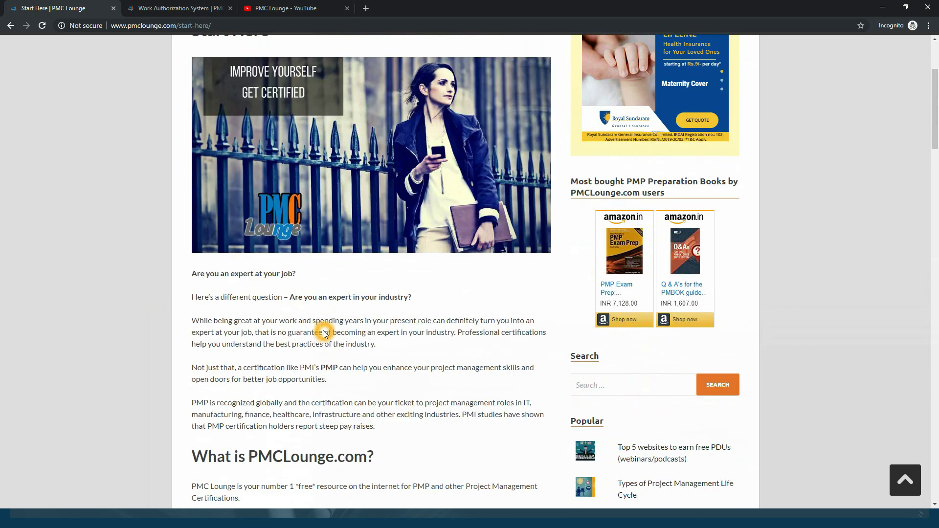
{"action": "scroll", "coordinate": [322, 333], "scroll_direction": "up", "scroll_amount": 1}
{"action": "scroll", "coordinate": [323, 330], "scroll_direction": "up", "scroll_amount": 2}
{"action": "scroll", "coordinate": [322, 329], "scroll_direction": "up", "scroll_amount": 2}
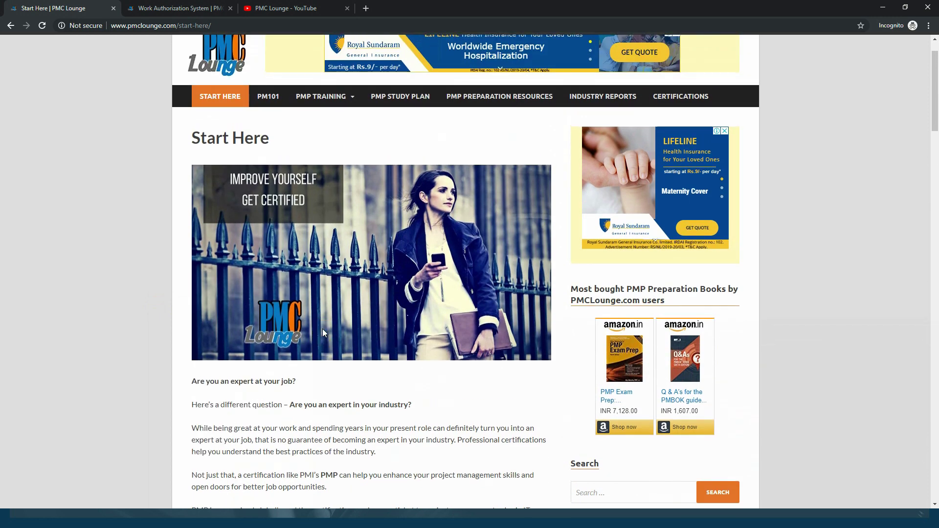
{"action": "scroll", "coordinate": [322, 328], "scroll_direction": "up", "scroll_amount": 1}
Open the PMP Study Plan page and try its free study plan email form
{"action": "left_click", "coordinate": [400, 144]}
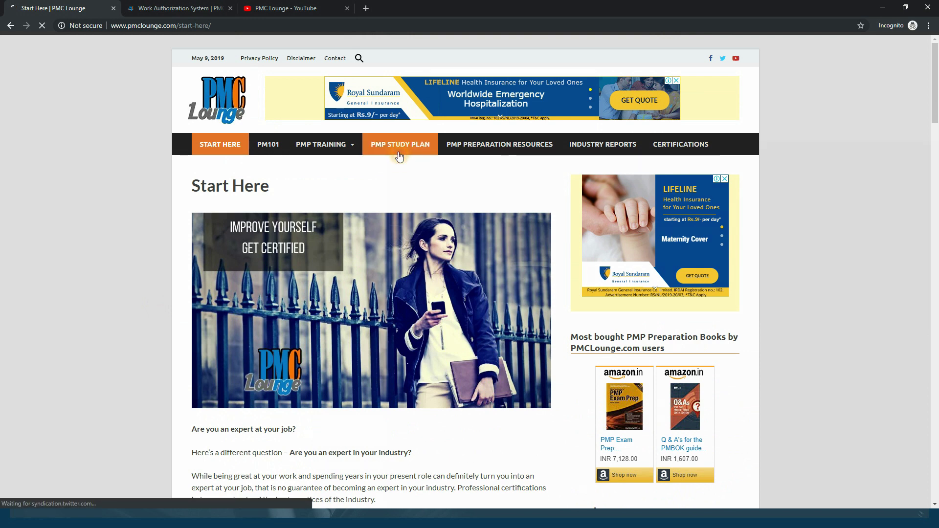
{"action": "scroll", "coordinate": [393, 204], "scroll_direction": "down", "scroll_amount": 1}
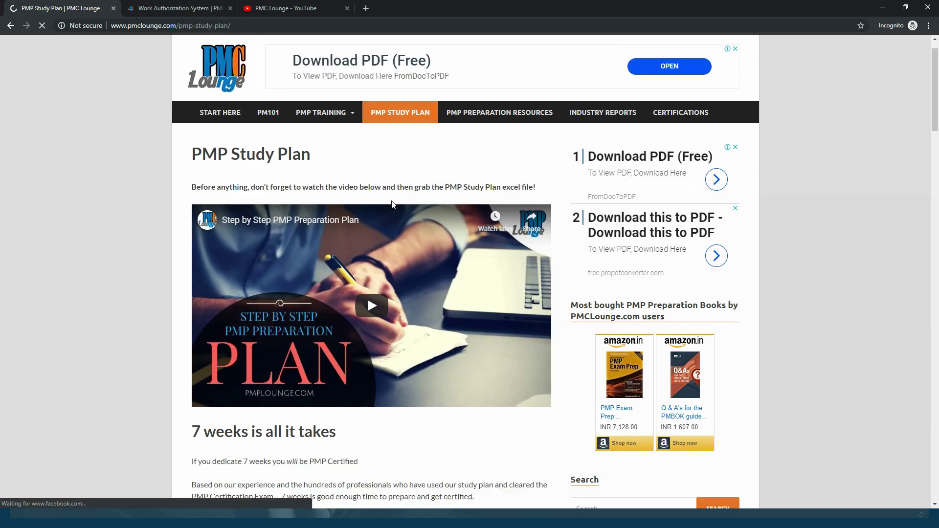
{"action": "scroll", "coordinate": [393, 204], "scroll_direction": "down", "scroll_amount": 1}
{"action": "mouse_move", "coordinate": [197, 374]}
{"action": "left_mouse_down"}
{"action": "mouse_move", "coordinate": [326, 373]}
{"action": "mouse_move", "coordinate": [204, 365]}
{"action": "left_mouse_up"}
{"action": "left_click", "coordinate": [351, 370]}
{"action": "left_click", "coordinate": [327, 373]}
{"action": "scroll", "coordinate": [326, 373], "scroll_direction": "down", "scroll_amount": 1}
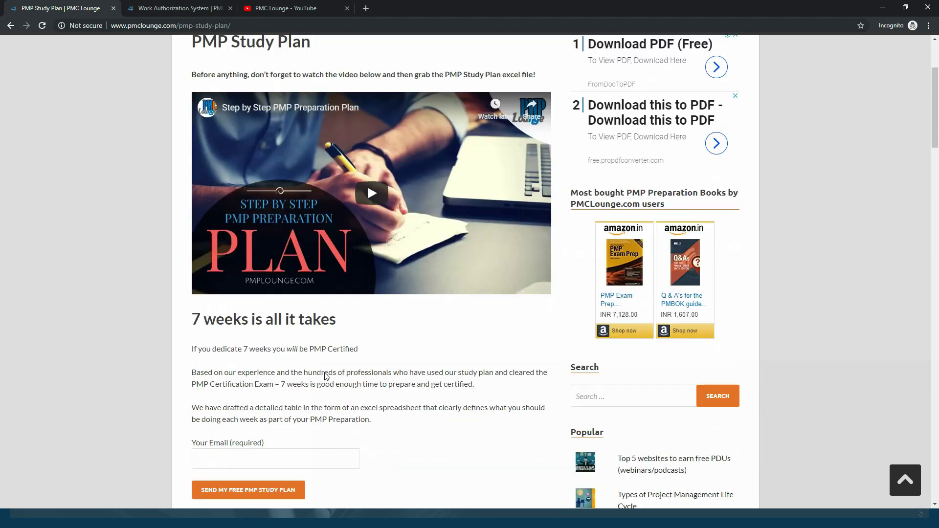
{"action": "scroll", "coordinate": [326, 375], "scroll_direction": "down", "scroll_amount": 1}
{"action": "left_click", "coordinate": [251, 357]}
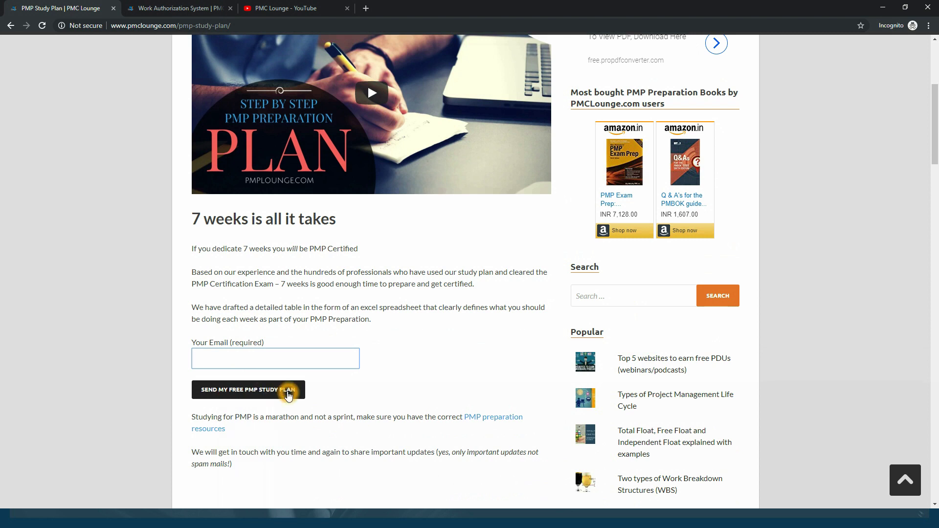
{"action": "left_click", "coordinate": [416, 394]}
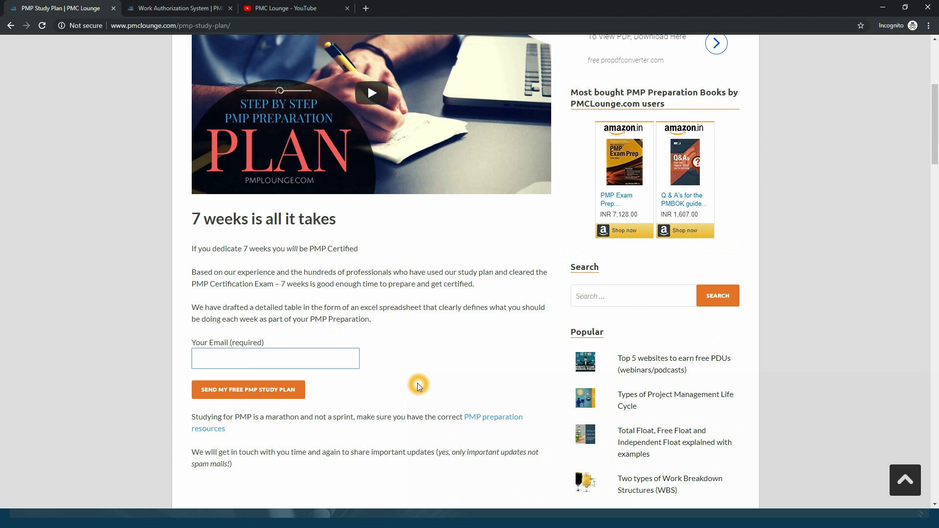
{"action": "scroll", "coordinate": [418, 383], "scroll_direction": "up", "scroll_amount": 1}
{"action": "scroll", "coordinate": [417, 383], "scroll_direction": "up", "scroll_amount": 1}
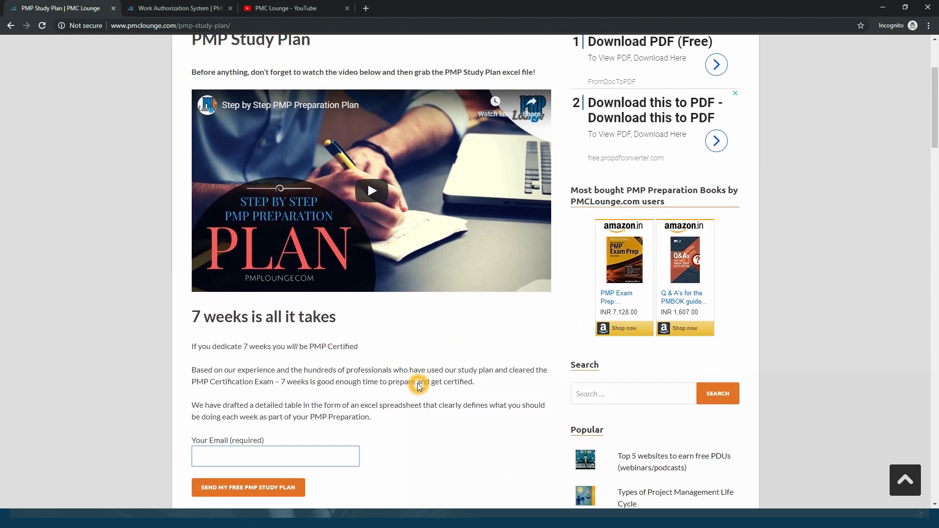
{"action": "scroll", "coordinate": [418, 383], "scroll_direction": "up", "scroll_amount": 1}
{"action": "scroll", "coordinate": [418, 382], "scroll_direction": "up", "scroll_amount": 1}
{"action": "scroll", "coordinate": [417, 383], "scroll_direction": "up", "scroll_amount": 1}
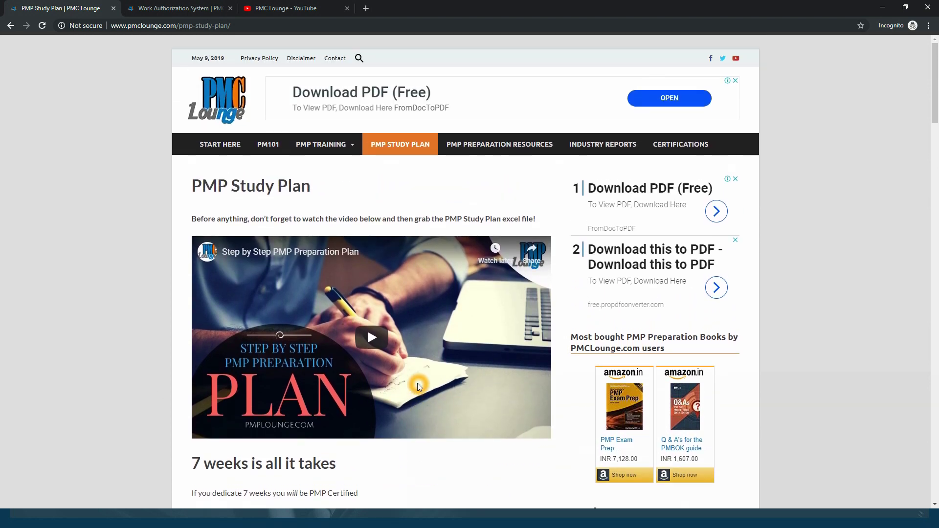
Open PMP Preparation Resources and browse its recommended Amazon book list
{"action": "left_click", "coordinate": [499, 144]}
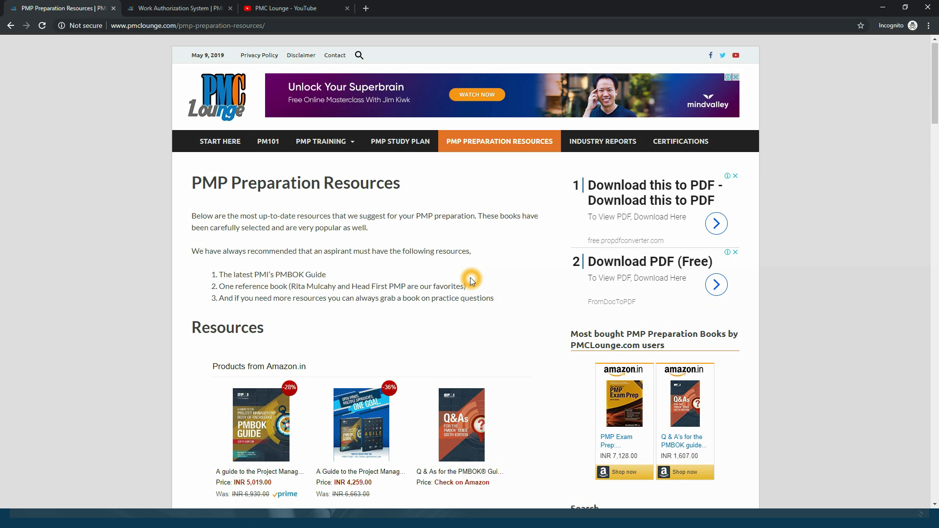
{"action": "scroll", "coordinate": [471, 278], "scroll_direction": "down", "scroll_amount": 1}
{"action": "scroll", "coordinate": [470, 277], "scroll_direction": "down", "scroll_amount": 2}
{"action": "scroll", "coordinate": [471, 277], "scroll_direction": "down", "scroll_amount": 2}
{"action": "scroll", "coordinate": [470, 278], "scroll_direction": "down", "scroll_amount": 1}
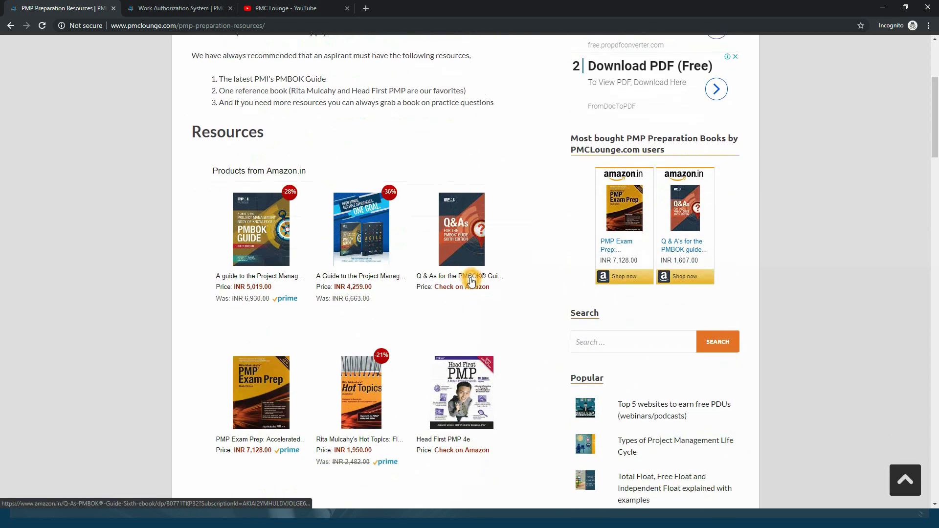
{"action": "scroll", "coordinate": [410, 242], "scroll_direction": "down", "scroll_amount": 1}
{"action": "scroll", "coordinate": [368, 213], "scroll_direction": "down", "scroll_amount": 1}
{"action": "scroll", "coordinate": [440, 294], "scroll_direction": "down", "scroll_amount": 2}
{"action": "scroll", "coordinate": [520, 350], "scroll_direction": "up", "scroll_amount": 2}
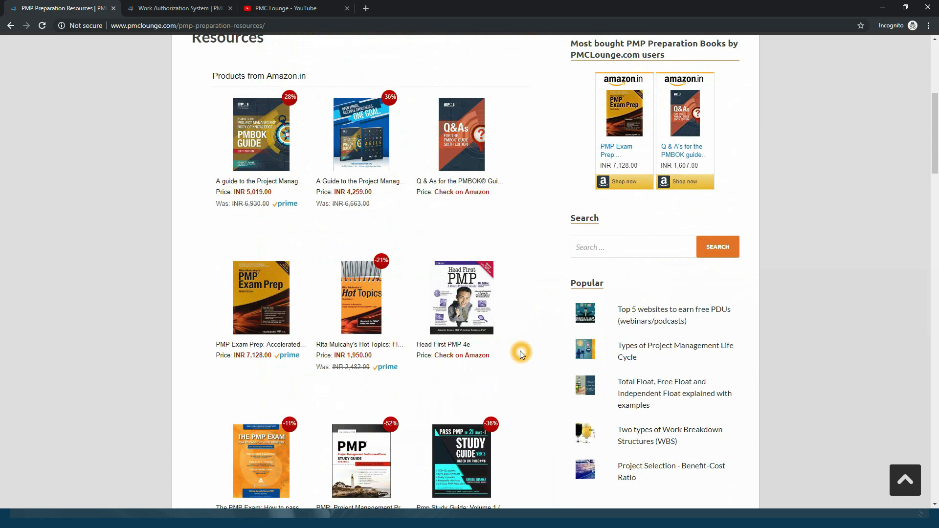
{"action": "scroll", "coordinate": [520, 350], "scroll_direction": "up", "scroll_amount": 5}
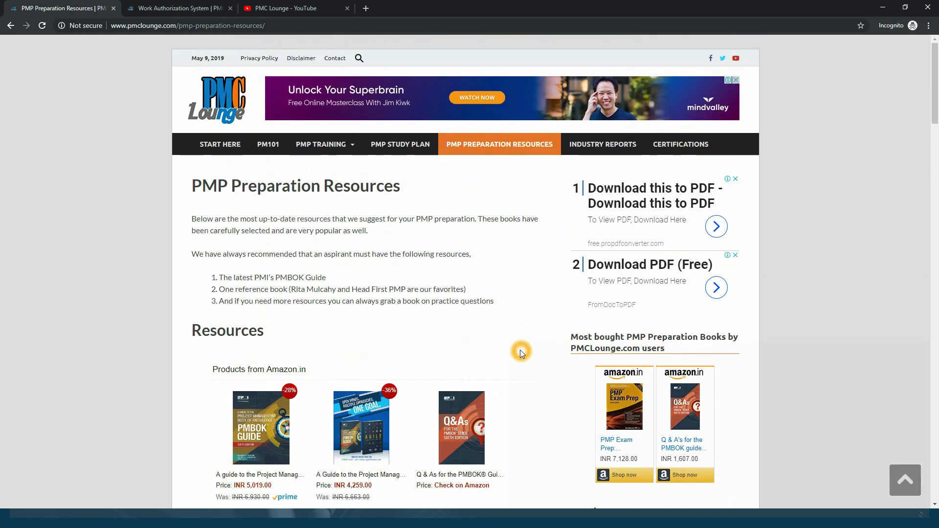
From Industry Reports, open 'PMP vs CSM | Which certification offers better salaries?'
{"action": "left_click", "coordinate": [602, 144]}
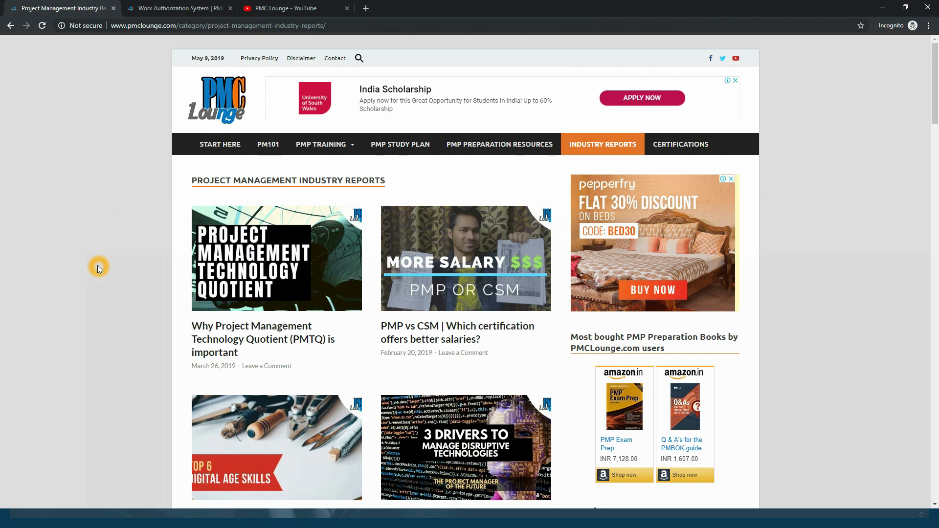
{"action": "scroll", "coordinate": [97, 265], "scroll_direction": "down", "scroll_amount": 1}
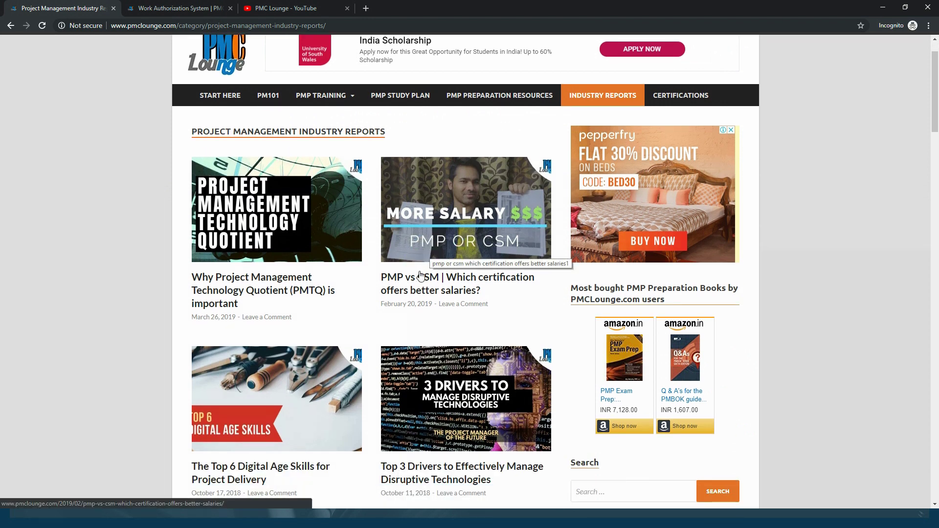
{"action": "left_click_drag", "start_coordinate": [484, 290], "coordinate": [396, 277]}
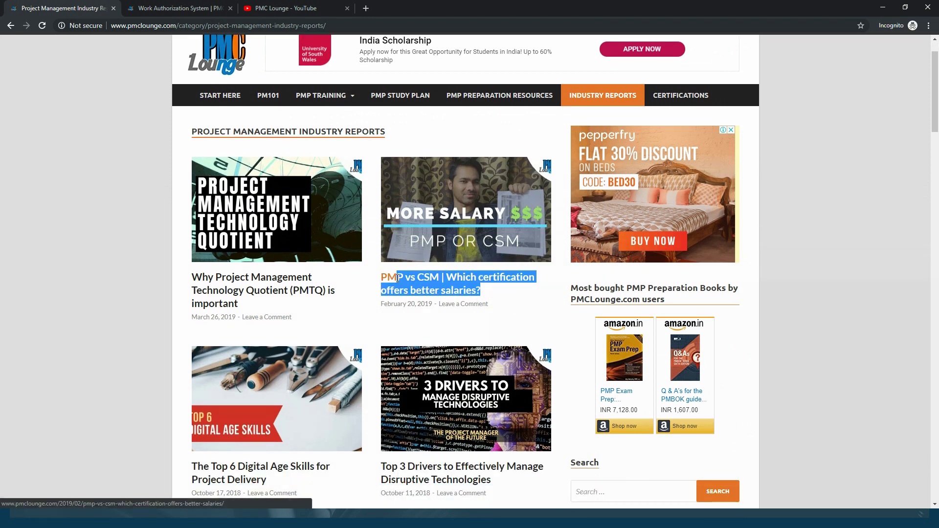
{"action": "left_click", "coordinate": [504, 303]}
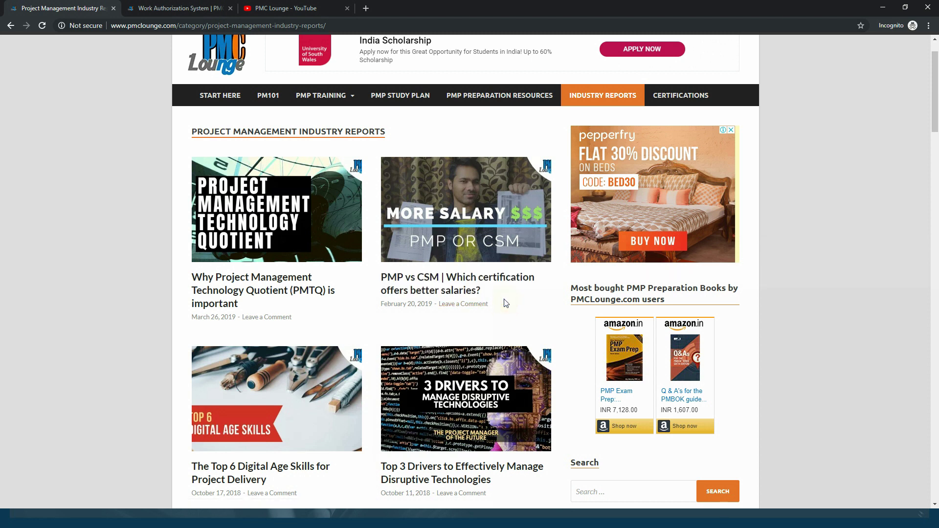
{"action": "left_click", "coordinate": [470, 286]}
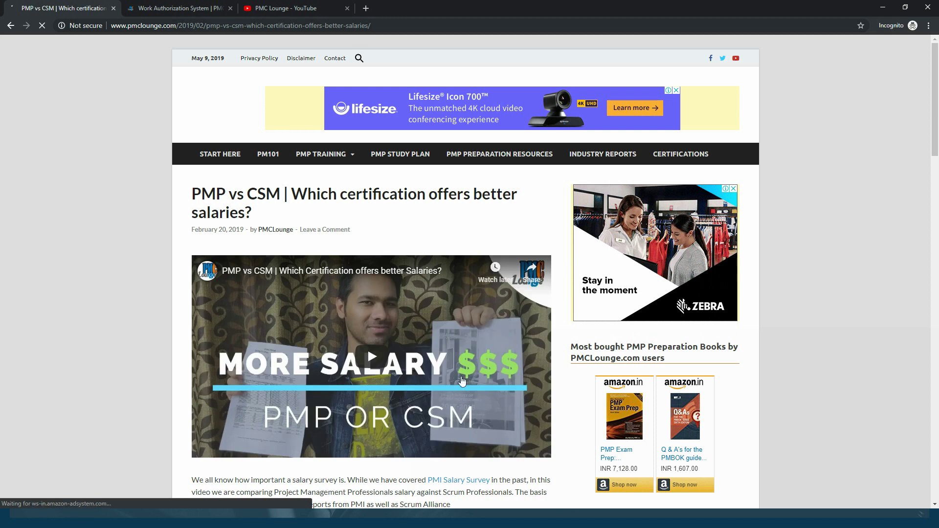
{"action": "scroll", "coordinate": [471, 417], "scroll_direction": "down", "scroll_amount": 1}
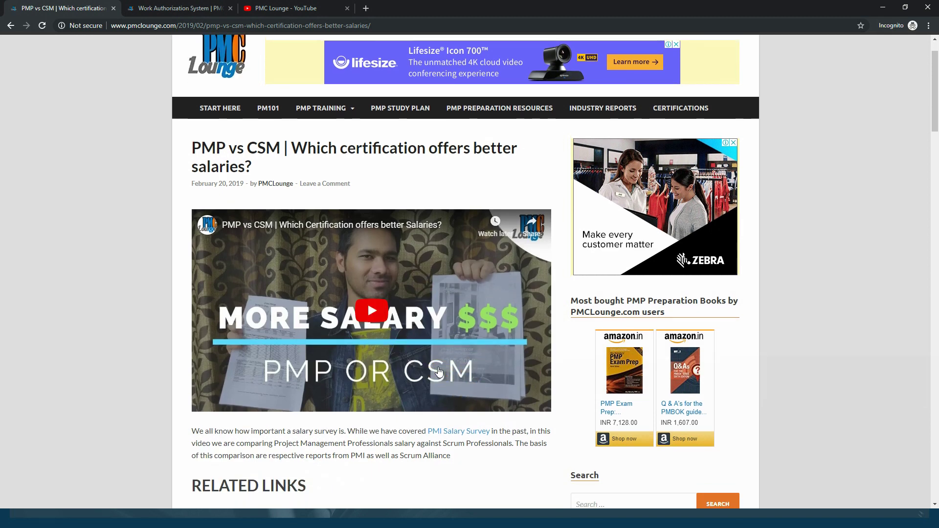
{"action": "scroll", "coordinate": [439, 372], "scroll_direction": "up", "scroll_amount": 1}
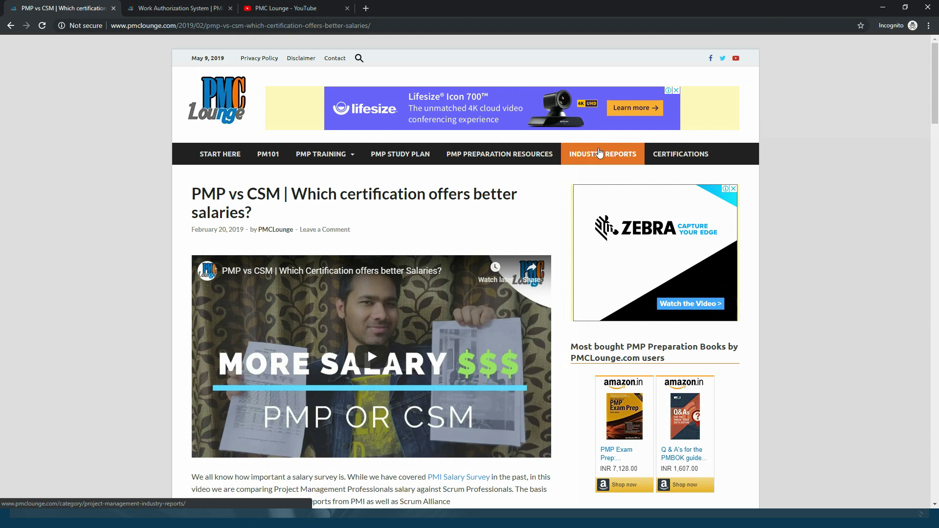
Go to Certifications and follow its ITIL link to the two-article ITIL archive
{"action": "left_click", "coordinate": [680, 153]}
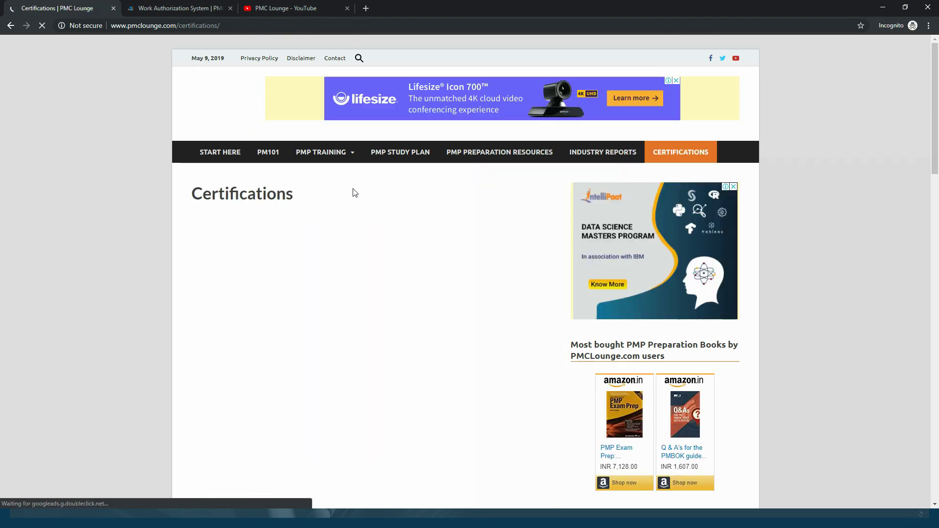
{"action": "scroll", "coordinate": [163, 260], "scroll_direction": "down", "scroll_amount": 3}
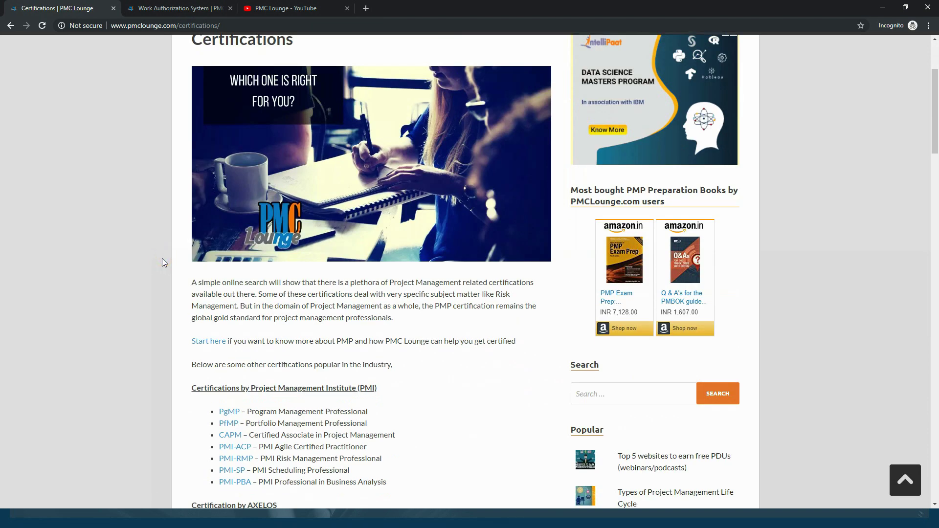
{"action": "scroll", "coordinate": [161, 259], "scroll_direction": "down", "scroll_amount": 3}
{"action": "left_click_drag", "start_coordinate": [250, 242], "coordinate": [377, 258]}
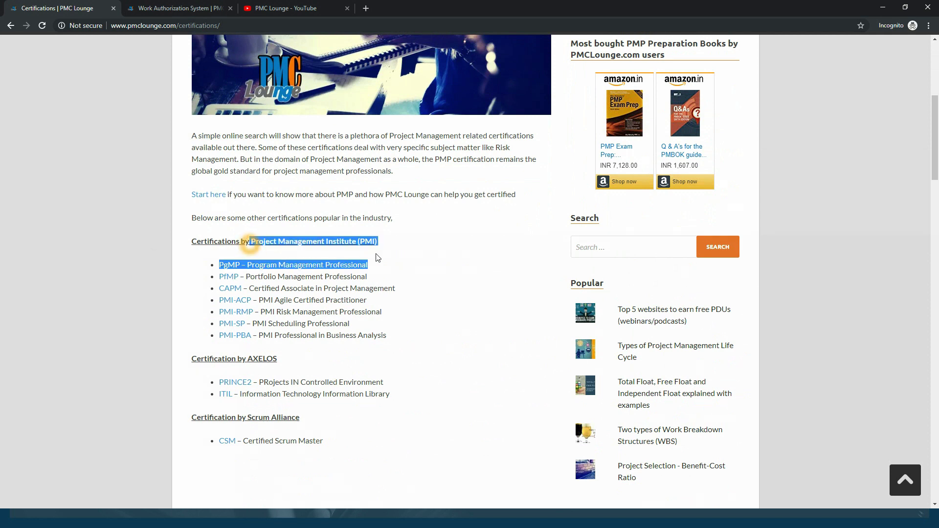
{"action": "left_click", "coordinate": [376, 257]}
{"action": "scroll", "coordinate": [343, 320], "scroll_direction": "down", "scroll_amount": 1}
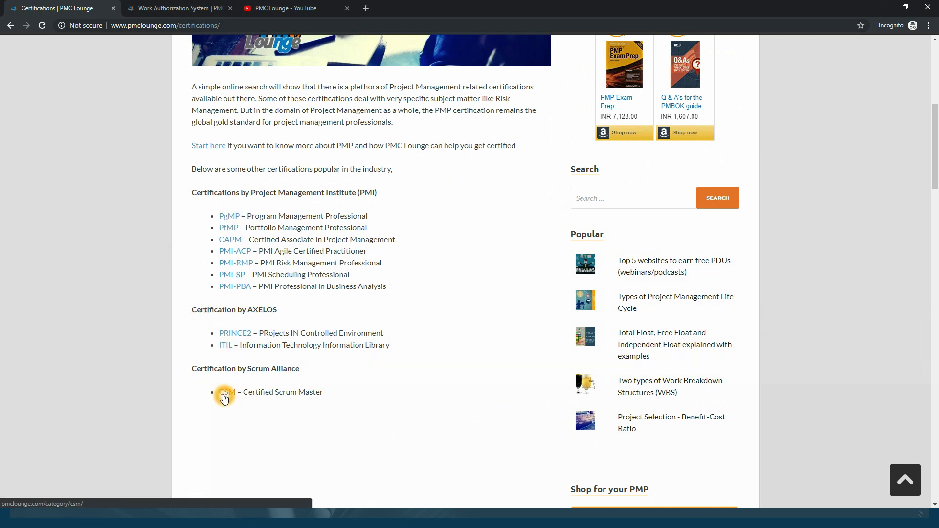
{"action": "left_click", "coordinate": [225, 345]}
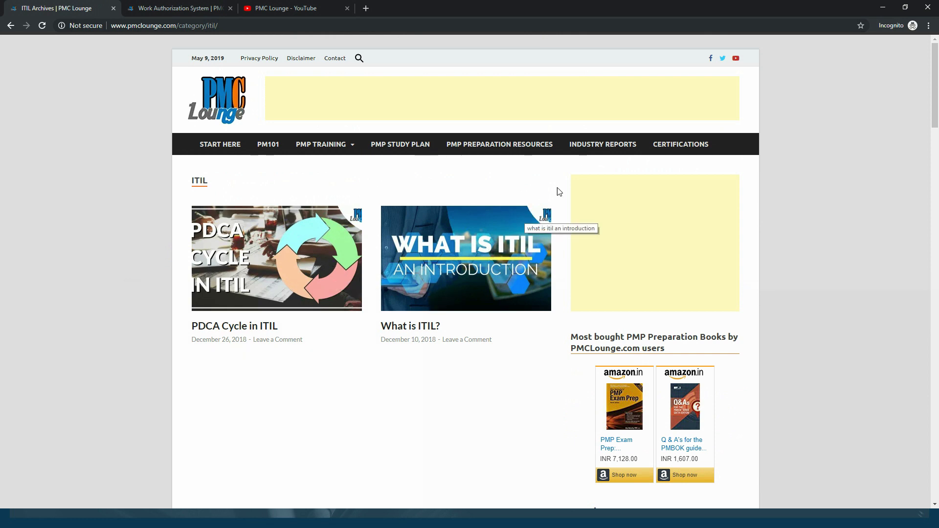
Return to the Certifications page and look over its most-bought PMP books sidebar
{"action": "left_click", "coordinate": [680, 144]}
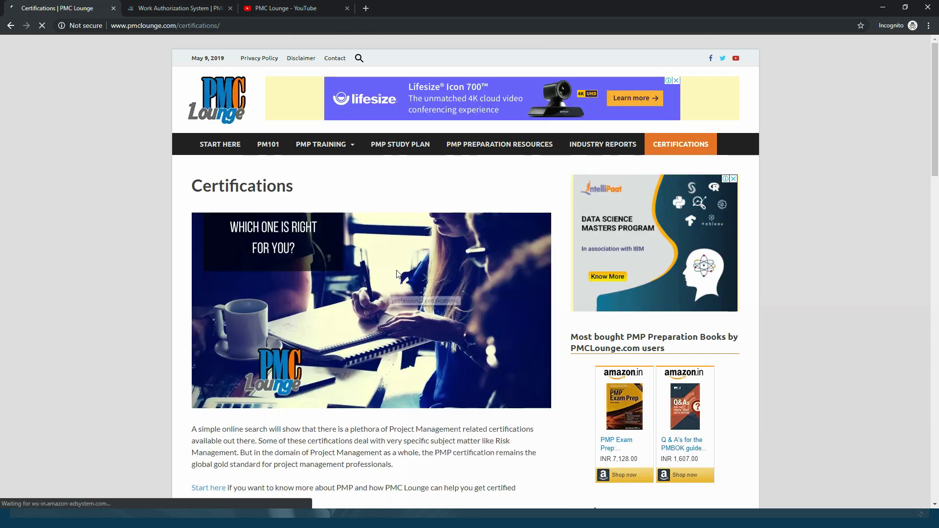
{"action": "scroll", "coordinate": [396, 274], "scroll_direction": "down", "scroll_amount": 3}
{"action": "scroll", "coordinate": [407, 279], "scroll_direction": "down", "scroll_amount": 2}
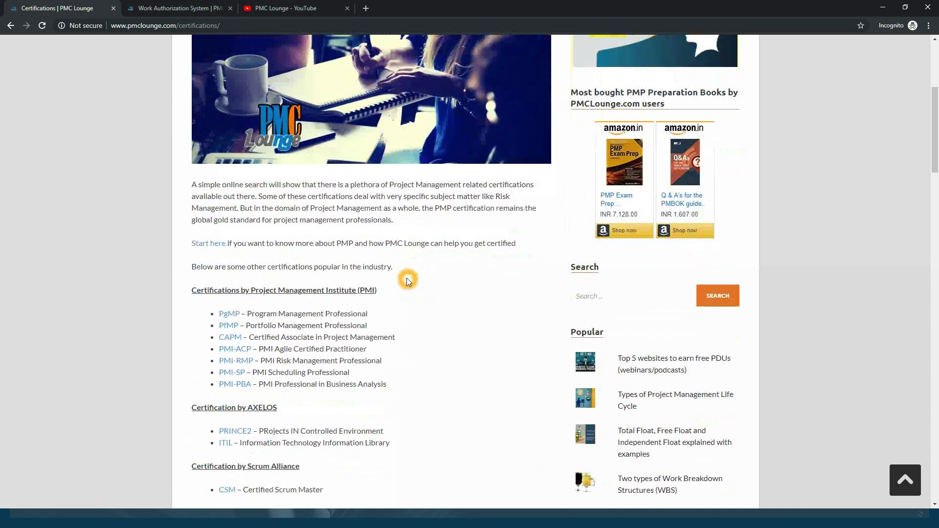
{"action": "scroll", "coordinate": [407, 278], "scroll_direction": "down", "scroll_amount": 2}
{"action": "scroll", "coordinate": [407, 282], "scroll_direction": "up", "scroll_amount": 2}
{"action": "scroll", "coordinate": [408, 294], "scroll_direction": "up", "scroll_amount": 1}
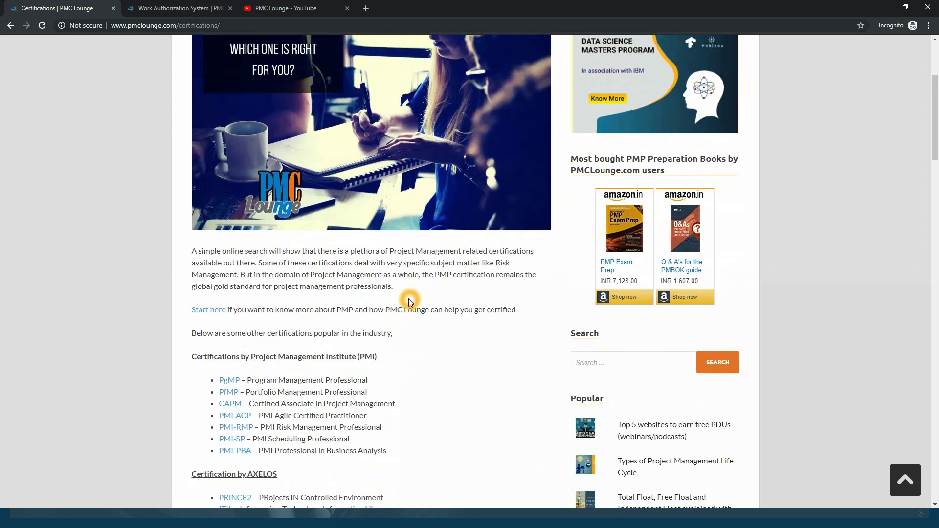
{"action": "scroll", "coordinate": [408, 302], "scroll_direction": "up", "scroll_amount": 2}
{"action": "scroll", "coordinate": [408, 299], "scroll_direction": "up", "scroll_amount": 2}
{"action": "scroll", "coordinate": [409, 299], "scroll_direction": "up", "scroll_amount": 1}
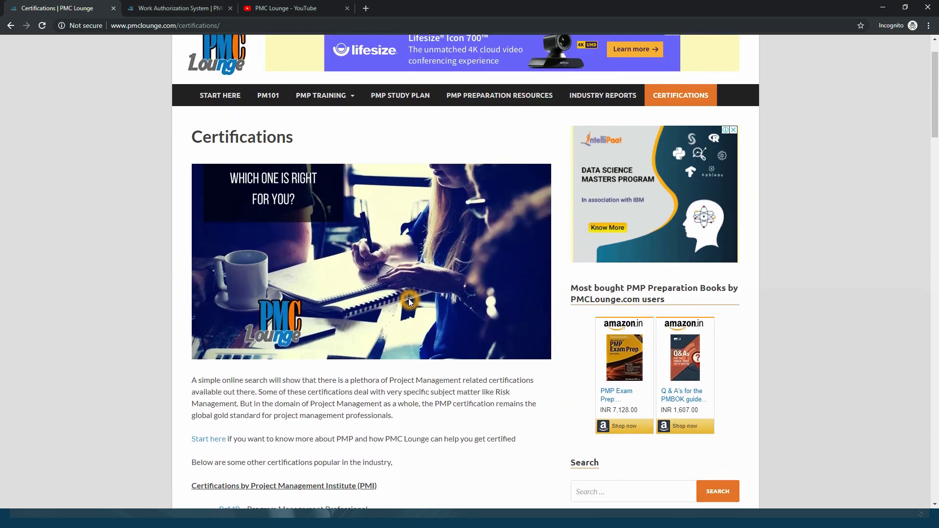
{"action": "left_click_drag", "start_coordinate": [586, 287], "coordinate": [663, 297]}
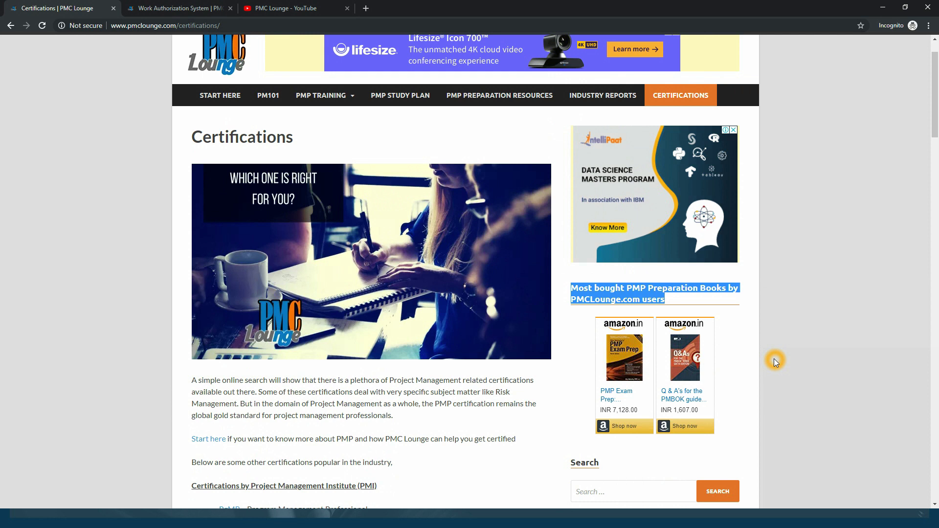
{"action": "left_click", "coordinate": [774, 358]}
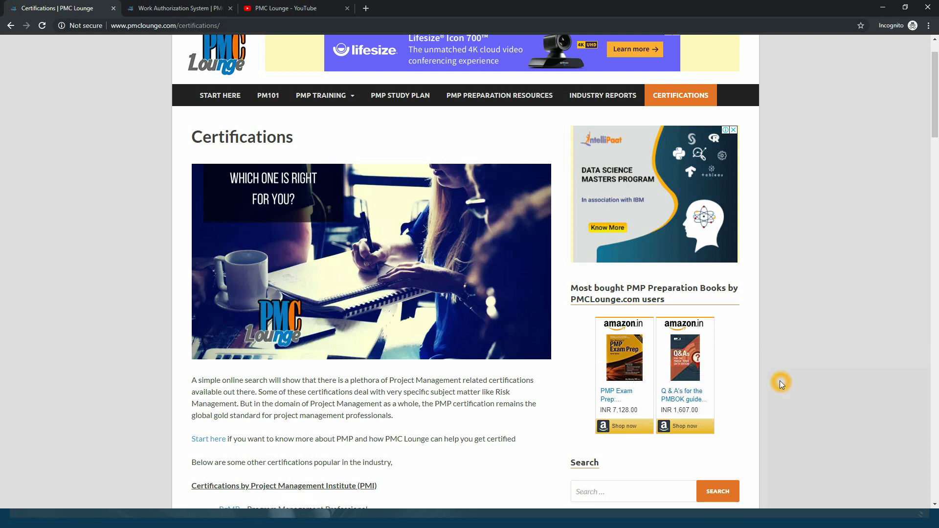
{"action": "scroll", "coordinate": [783, 381], "scroll_direction": "down", "scroll_amount": 1}
{"action": "scroll", "coordinate": [783, 380], "scroll_direction": "down", "scroll_amount": 1}
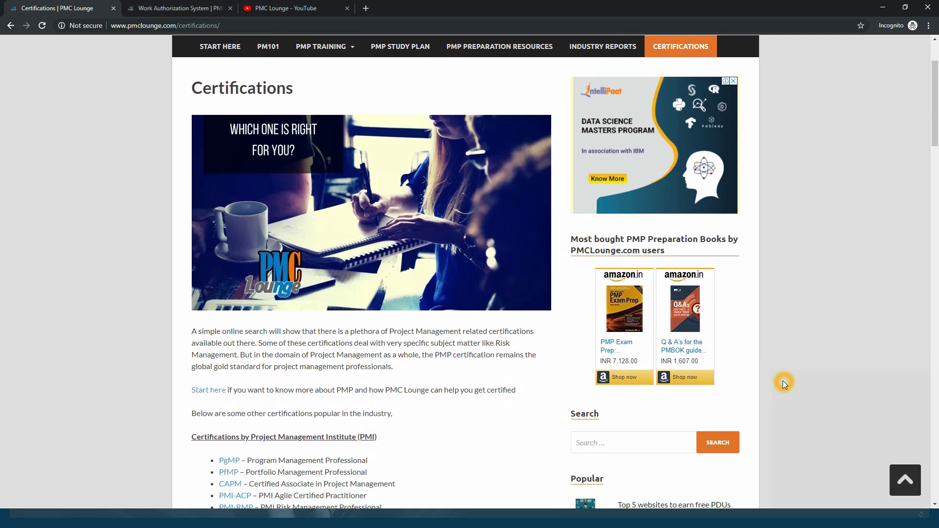
{"action": "scroll", "coordinate": [782, 381], "scroll_direction": "up", "scroll_amount": 3}
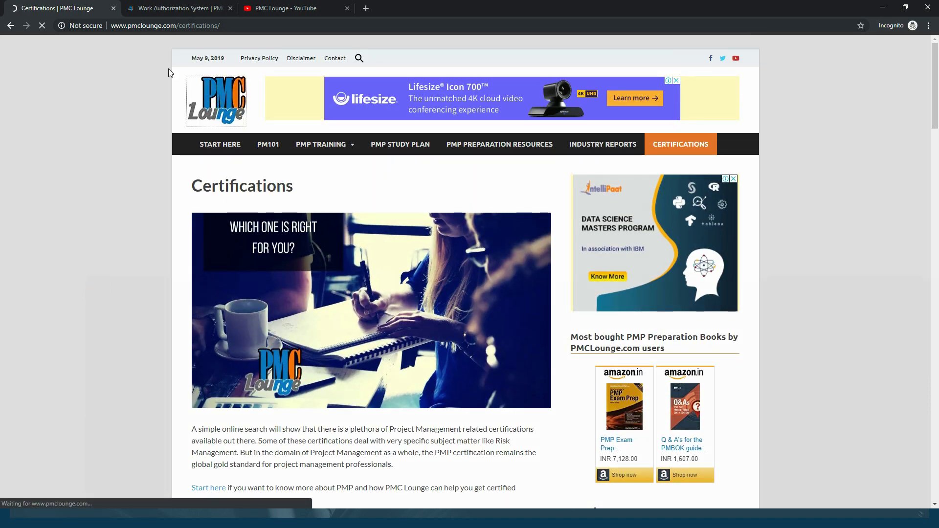
On the PMC Lounge YouTube channel, scroll the Videos uploads grid and reach Playlists
{"action": "left_click", "coordinate": [279, 8]}
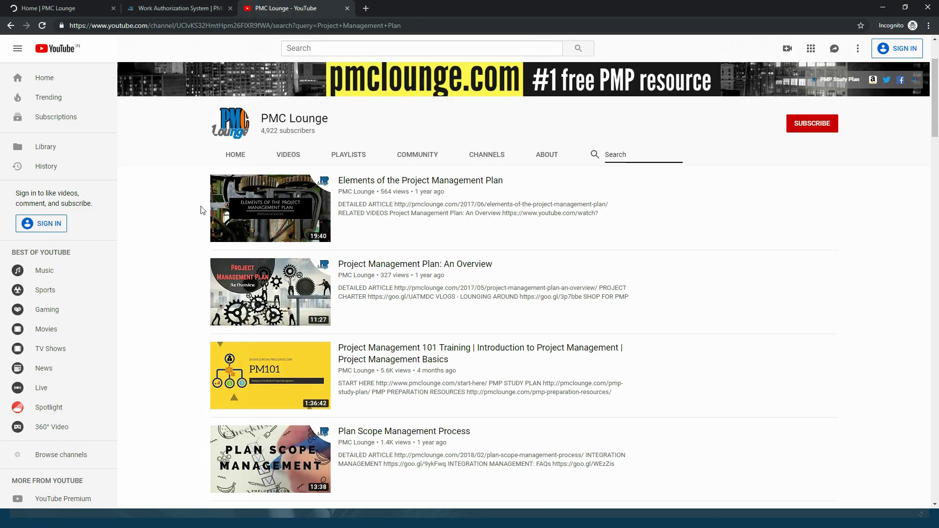
{"action": "left_click", "coordinate": [287, 155]}
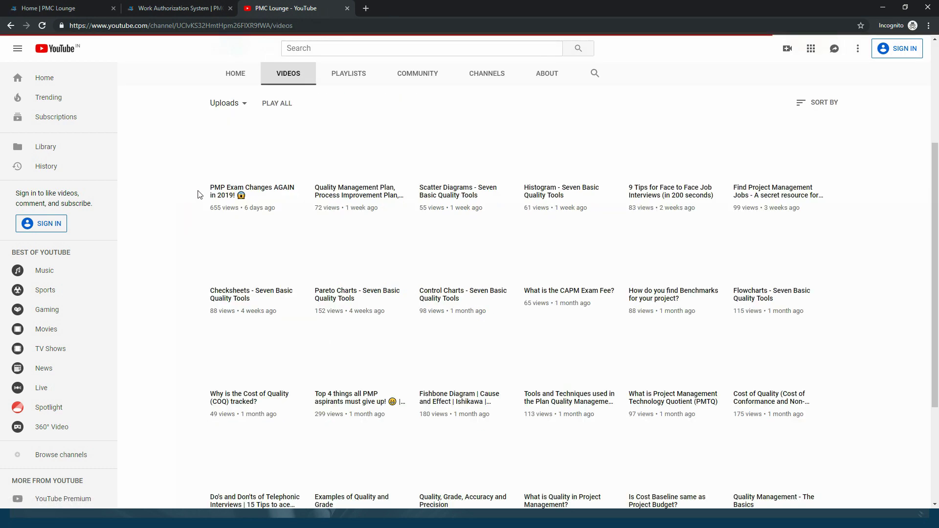
{"action": "scroll", "coordinate": [167, 279], "scroll_direction": "down", "scroll_amount": 3}
{"action": "scroll", "coordinate": [167, 279], "scroll_direction": "down", "scroll_amount": 2}
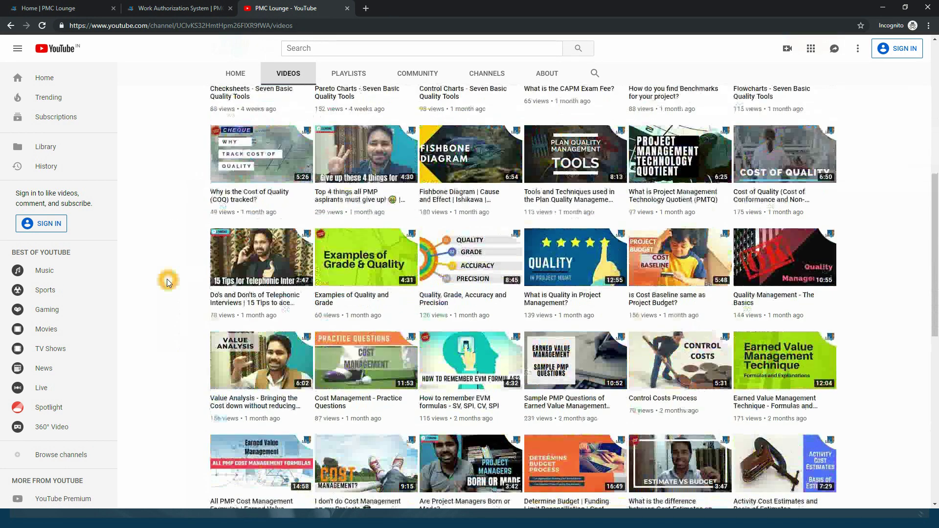
{"action": "scroll", "coordinate": [167, 279], "scroll_direction": "down", "scroll_amount": 2}
{"action": "scroll", "coordinate": [167, 279], "scroll_direction": "down", "scroll_amount": 2}
{"action": "scroll", "coordinate": [167, 280], "scroll_direction": "down", "scroll_amount": 2}
{"action": "scroll", "coordinate": [167, 279], "scroll_direction": "down", "scroll_amount": 2}
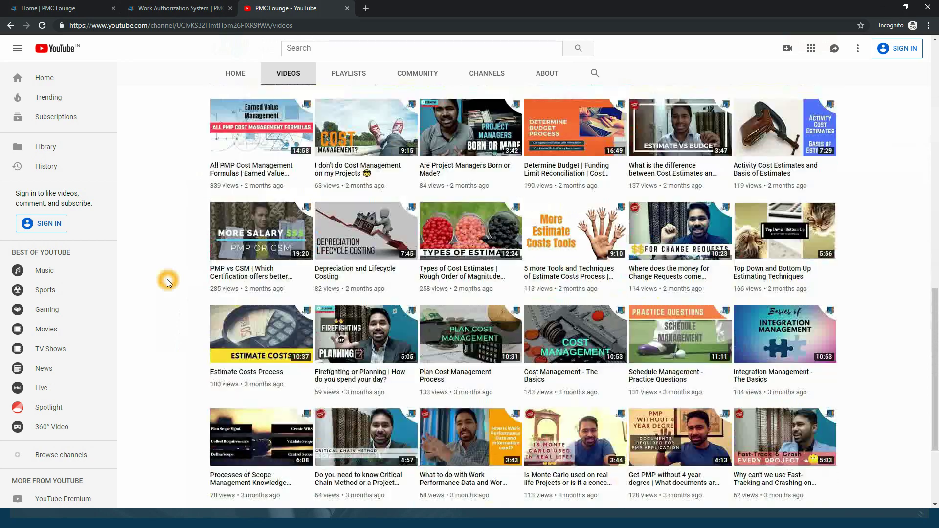
{"action": "scroll", "coordinate": [167, 279], "scroll_direction": "down", "scroll_amount": 2}
{"action": "scroll", "coordinate": [167, 279], "scroll_direction": "down", "scroll_amount": 1}
{"action": "scroll", "coordinate": [167, 279], "scroll_direction": "down", "scroll_amount": 1}
{"action": "scroll", "coordinate": [167, 279], "scroll_direction": "down", "scroll_amount": 1}
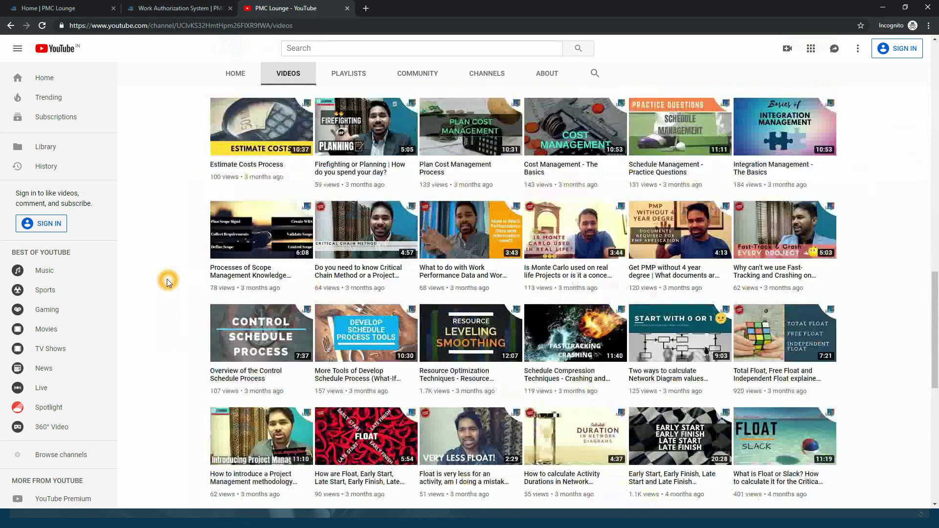
{"action": "scroll", "coordinate": [167, 279], "scroll_direction": "down", "scroll_amount": 2}
{"action": "scroll", "coordinate": [166, 279], "scroll_direction": "down", "scroll_amount": 2}
{"action": "key", "text": "Home"}
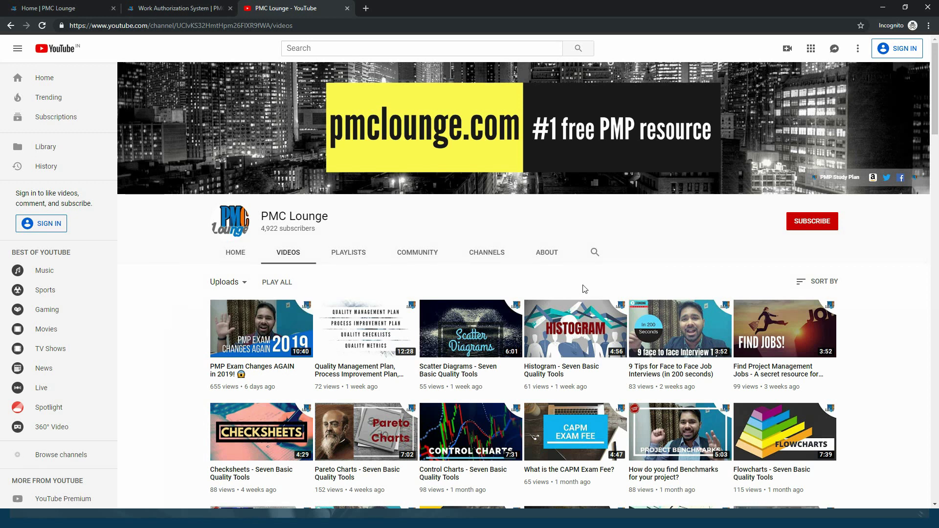
{"action": "left_click", "coordinate": [595, 252]}
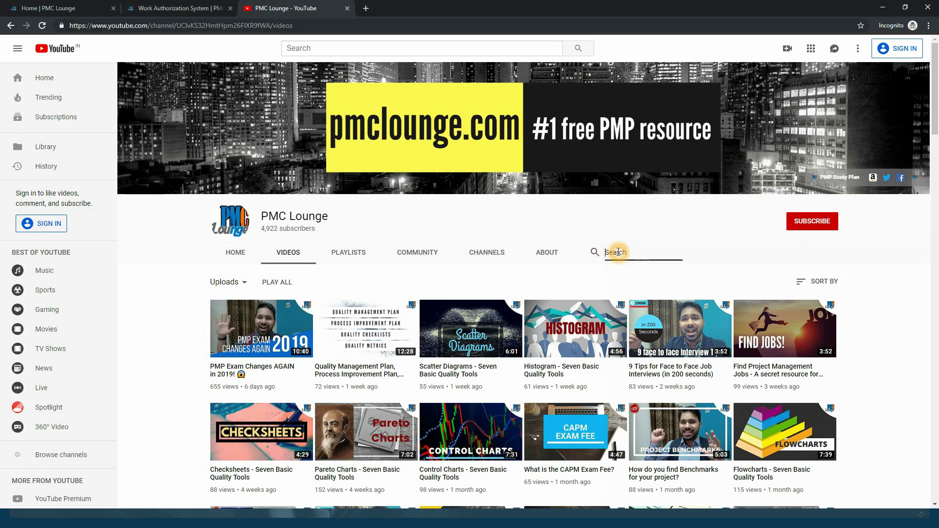
{"action": "left_click", "coordinate": [348, 253]}
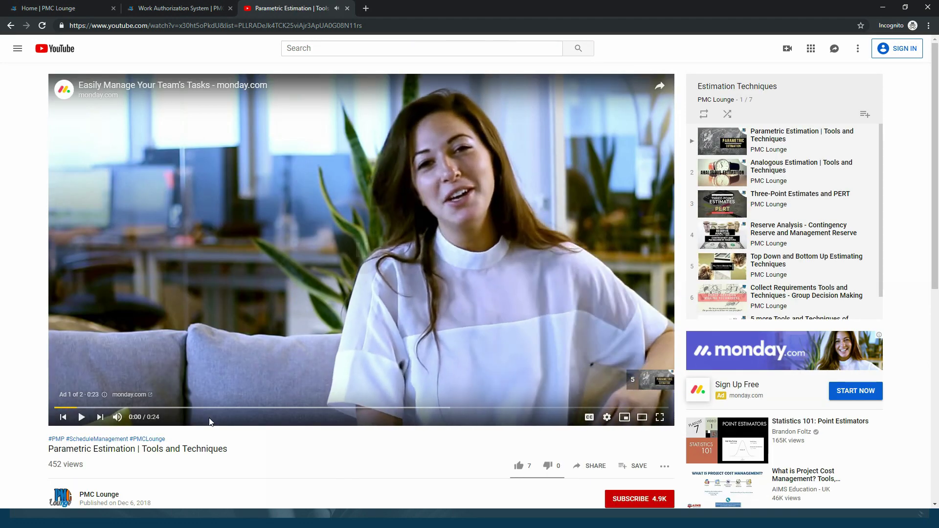
Start the Estimation Techniques playlist, then go back to the channel's Playlists page
{"action": "left_click", "coordinate": [605, 368]}
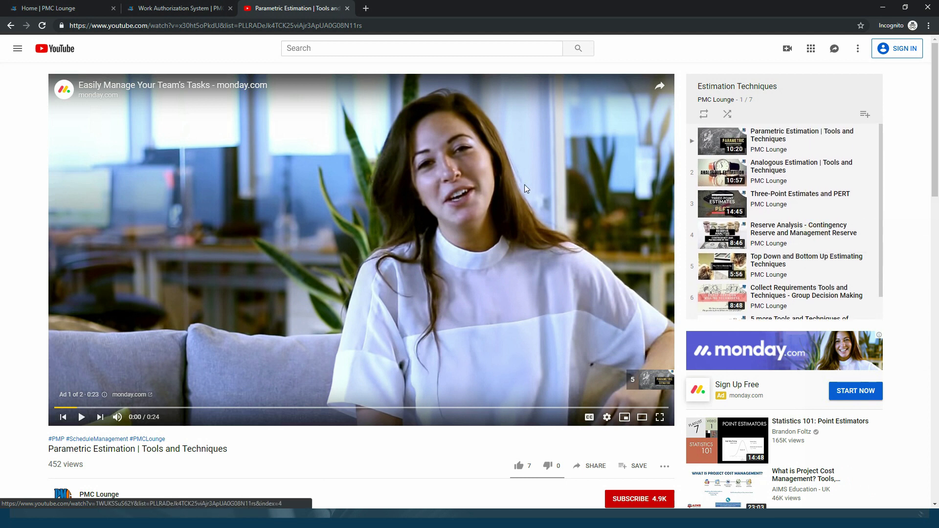
{"action": "left_click", "coordinate": [11, 24]}
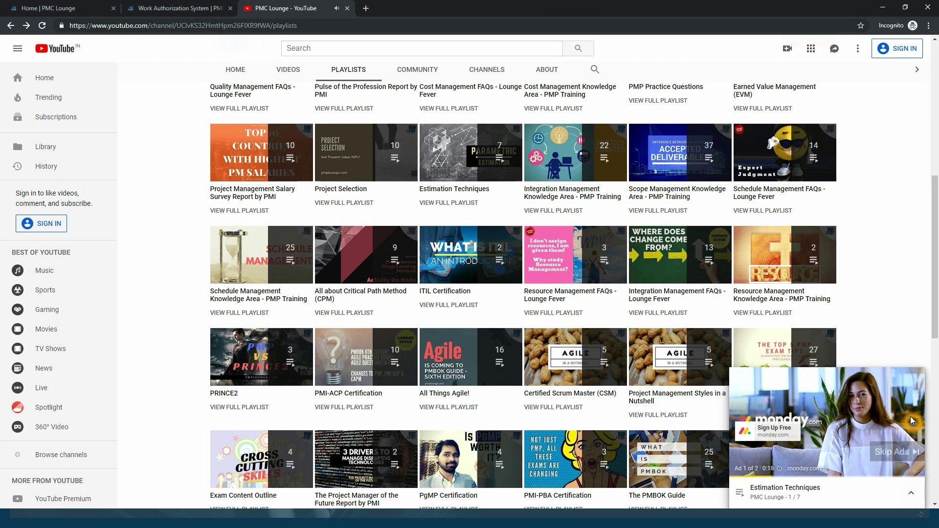
Skip the ad, show the playlist queue, then close the Estimation Techniques player
{"action": "left_click", "coordinate": [896, 455]}
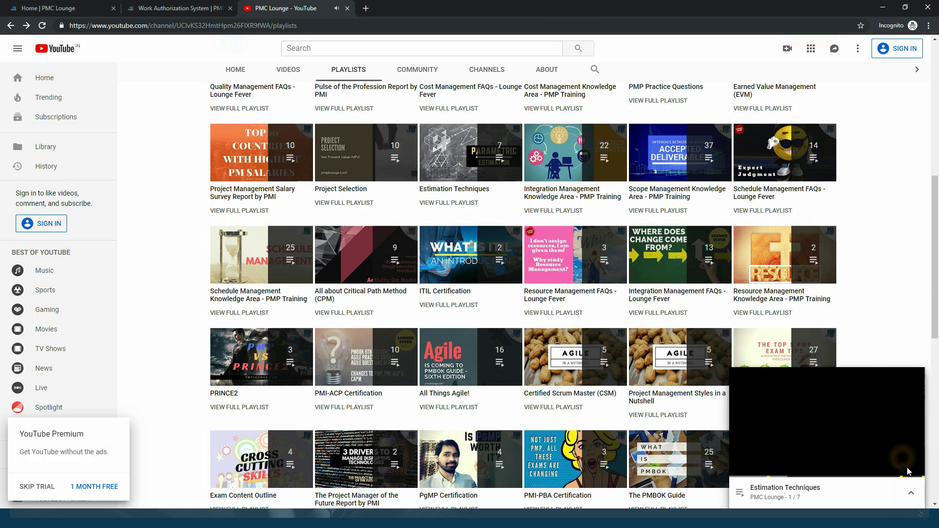
{"action": "left_click", "coordinate": [911, 494]}
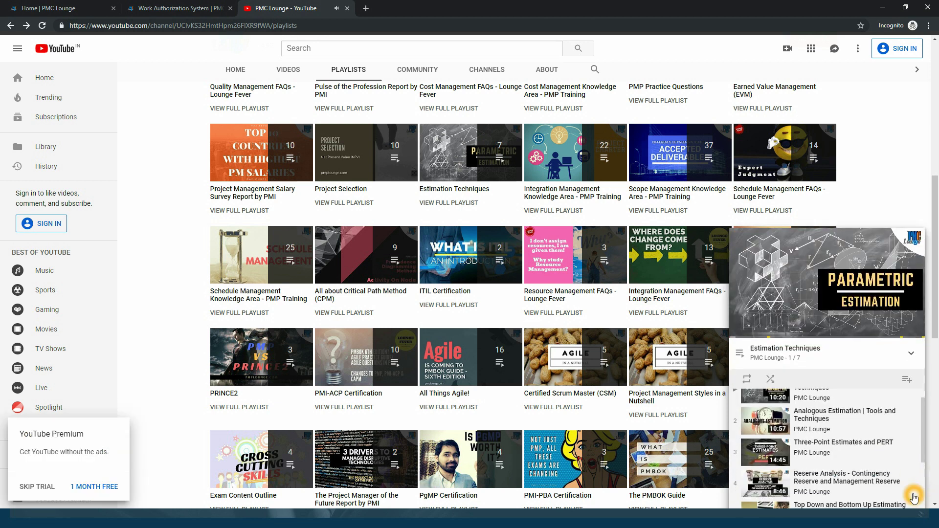
{"action": "left_click", "coordinate": [914, 237]}
{"action": "scroll", "coordinate": [411, 408], "scroll_direction": "up", "scroll_amount": 2}
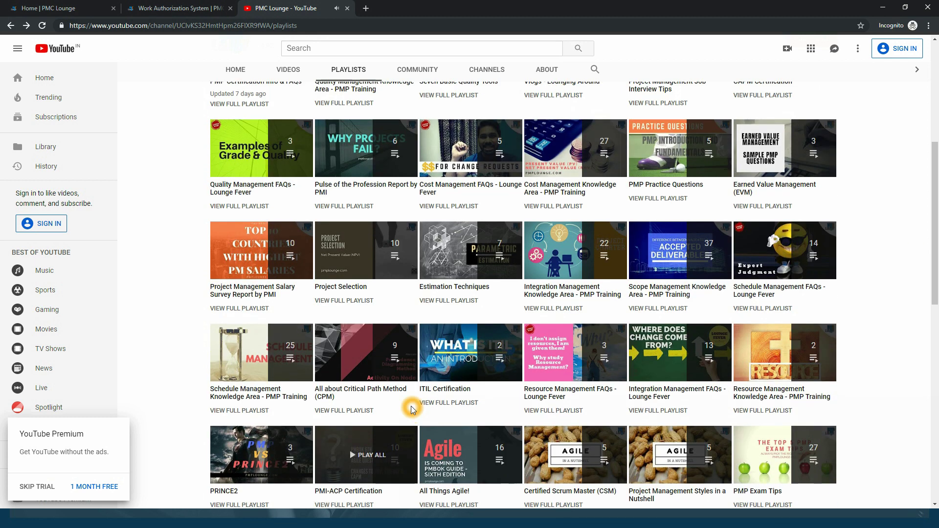
{"action": "scroll", "coordinate": [411, 408], "scroll_direction": "up", "scroll_amount": 1}
{"action": "scroll", "coordinate": [411, 408], "scroll_direction": "down", "scroll_amount": 1}
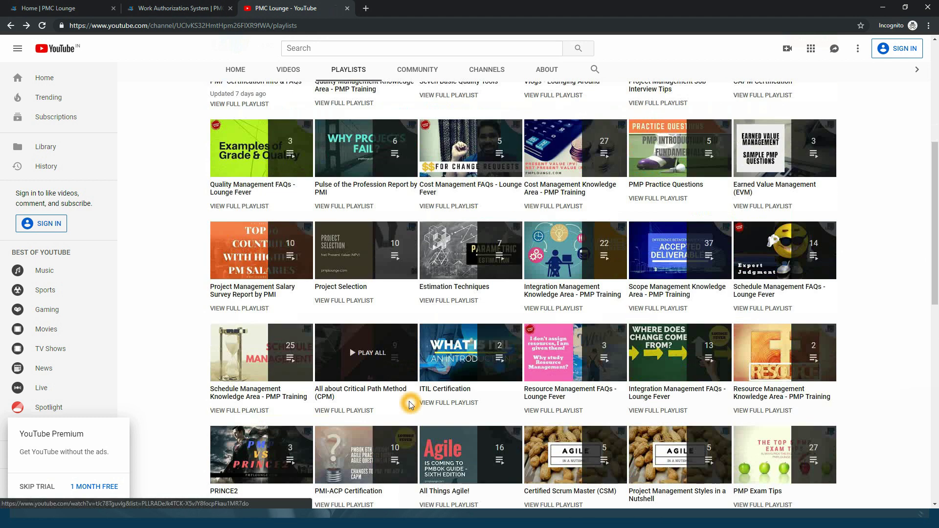
{"action": "scroll", "coordinate": [411, 408], "scroll_direction": "down", "scroll_amount": 2}
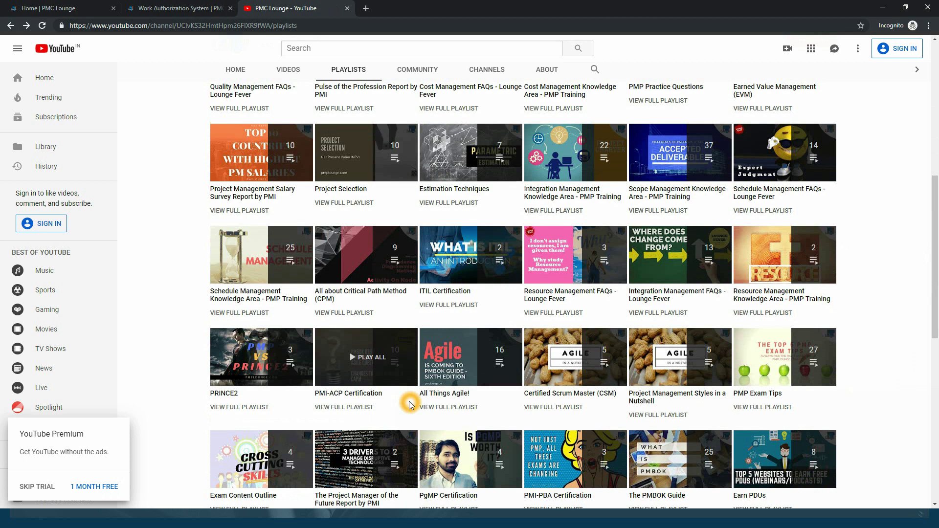
{"action": "scroll", "coordinate": [410, 404], "scroll_direction": "down", "scroll_amount": 1}
{"action": "scroll", "coordinate": [410, 404], "scroll_direction": "down", "scroll_amount": 1}
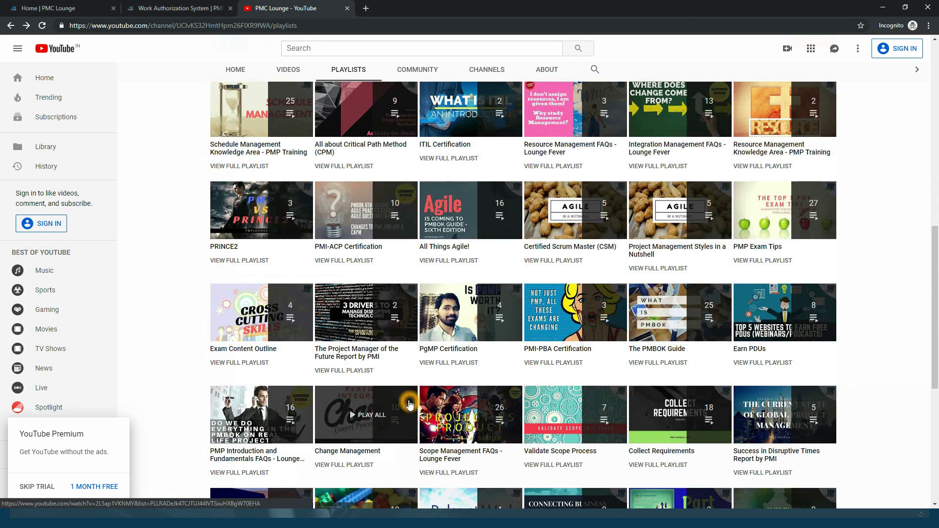
{"action": "scroll", "coordinate": [410, 404], "scroll_direction": "down", "scroll_amount": 1}
{"action": "scroll", "coordinate": [410, 404], "scroll_direction": "down", "scroll_amount": 1}
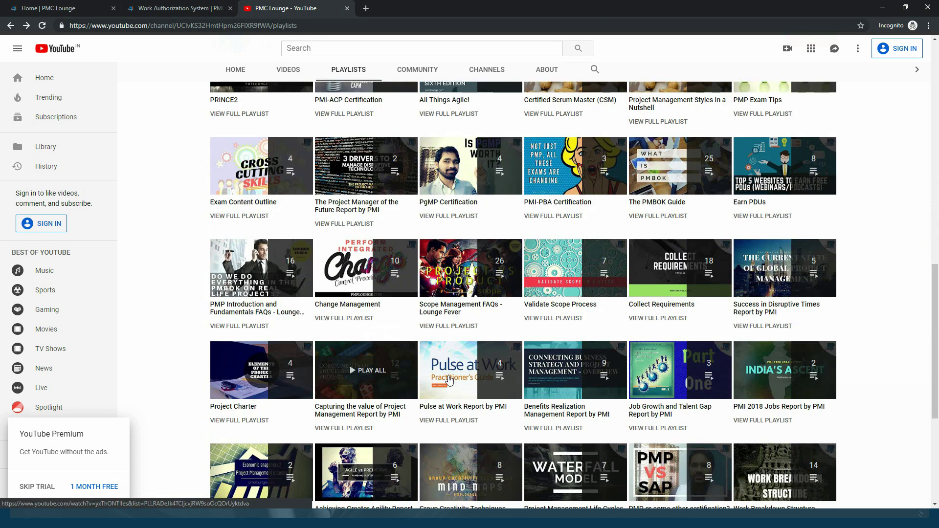
{"action": "scroll", "coordinate": [875, 353], "scroll_direction": "down", "scroll_amount": 2}
{"action": "scroll", "coordinate": [875, 353], "scroll_direction": "down", "scroll_amount": 2}
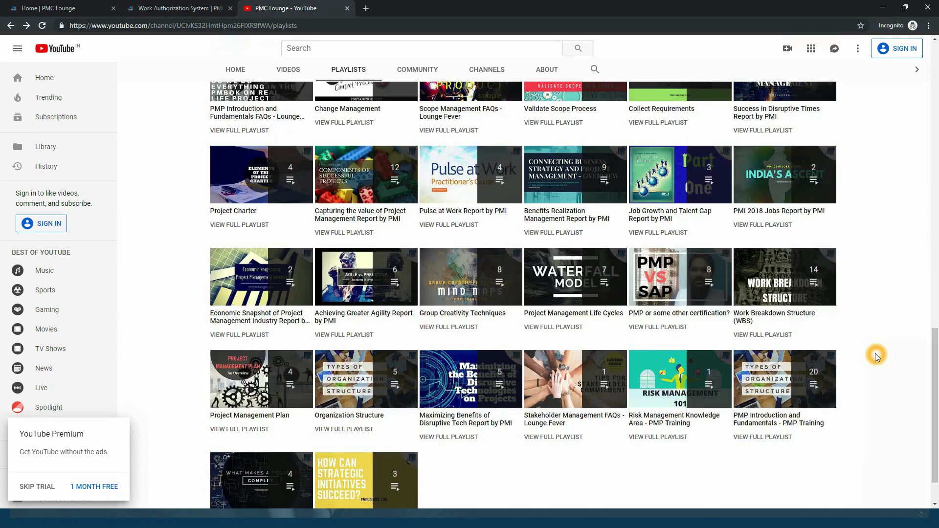
{"action": "scroll", "coordinate": [875, 352], "scroll_direction": "down", "scroll_amount": 1}
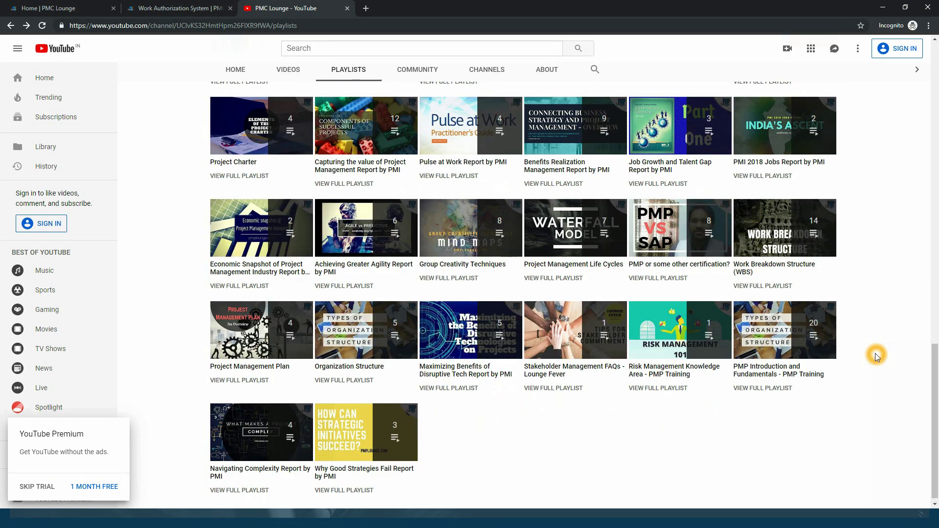
{"action": "scroll", "coordinate": [876, 353], "scroll_direction": "down", "scroll_amount": 1}
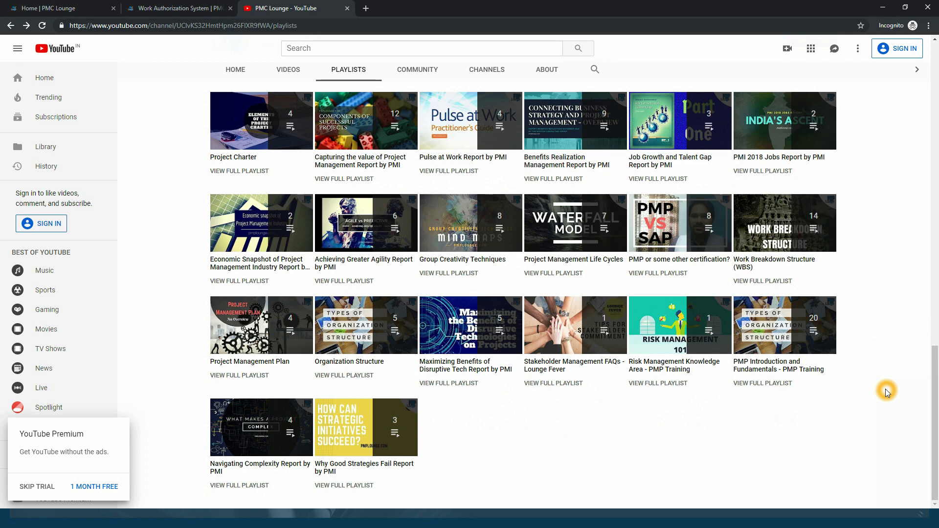
{"action": "scroll", "coordinate": [886, 389], "scroll_direction": "up", "scroll_amount": 3}
{"action": "scroll", "coordinate": [885, 389], "scroll_direction": "up", "scroll_amount": 2}
{"action": "scroll", "coordinate": [885, 389], "scroll_direction": "up", "scroll_amount": 3}
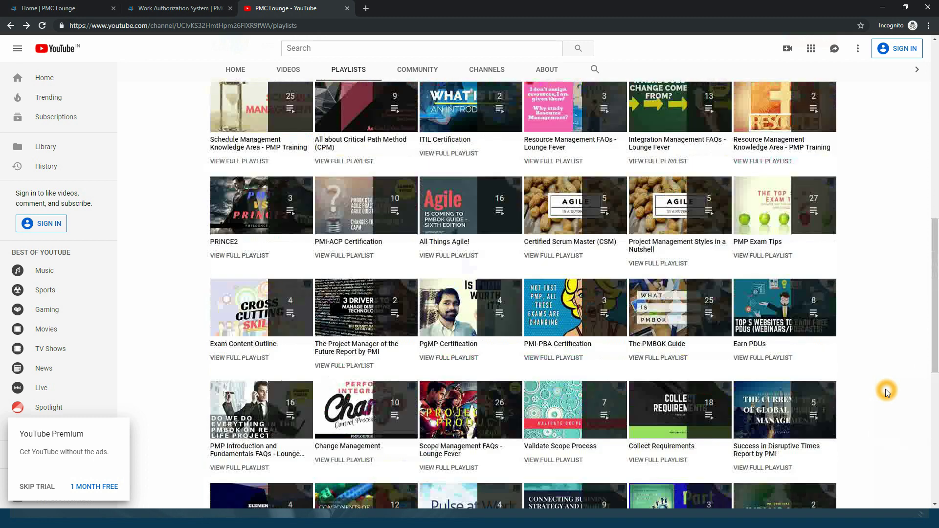
{"action": "scroll", "coordinate": [886, 389], "scroll_direction": "up", "scroll_amount": 3}
{"action": "scroll", "coordinate": [885, 389], "scroll_direction": "up", "scroll_amount": 3}
{"action": "scroll", "coordinate": [885, 389], "scroll_direction": "up", "scroll_amount": 3}
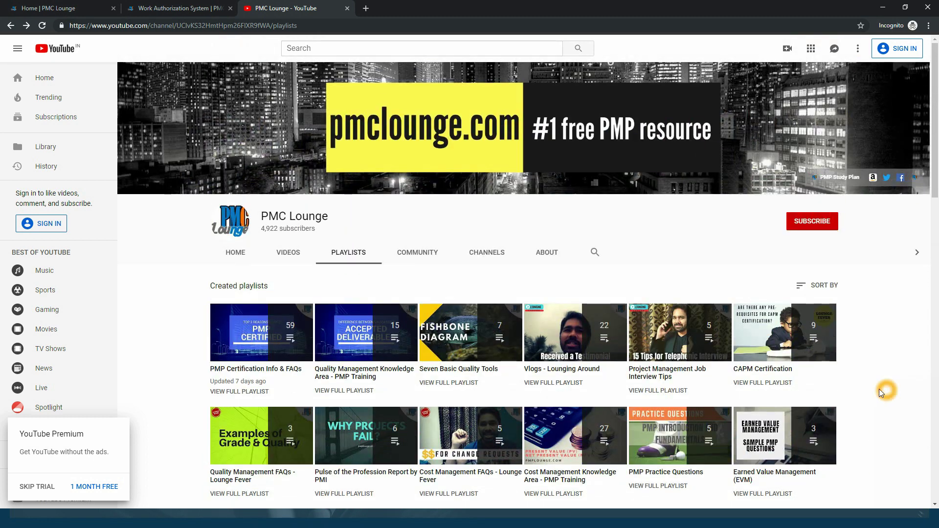
{"action": "left_click", "coordinate": [107, 6]}
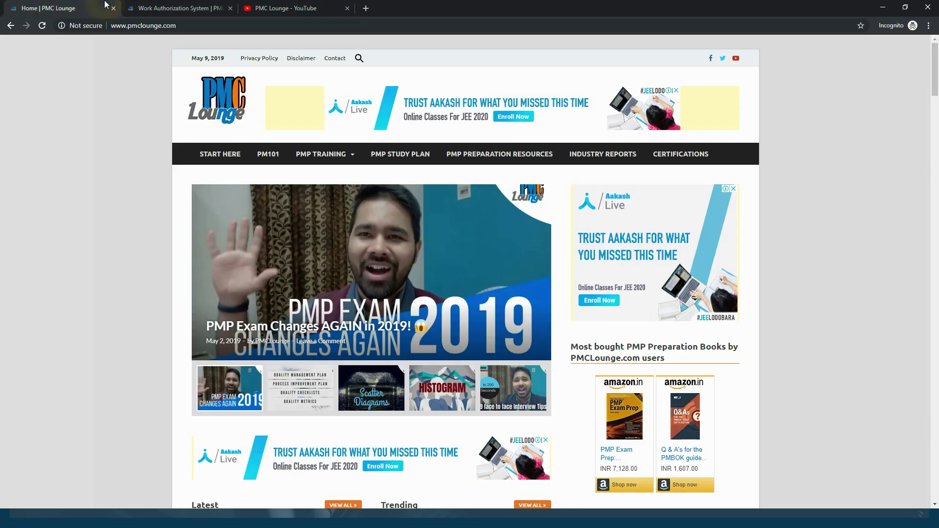
{"action": "left_click", "coordinate": [282, 8]}
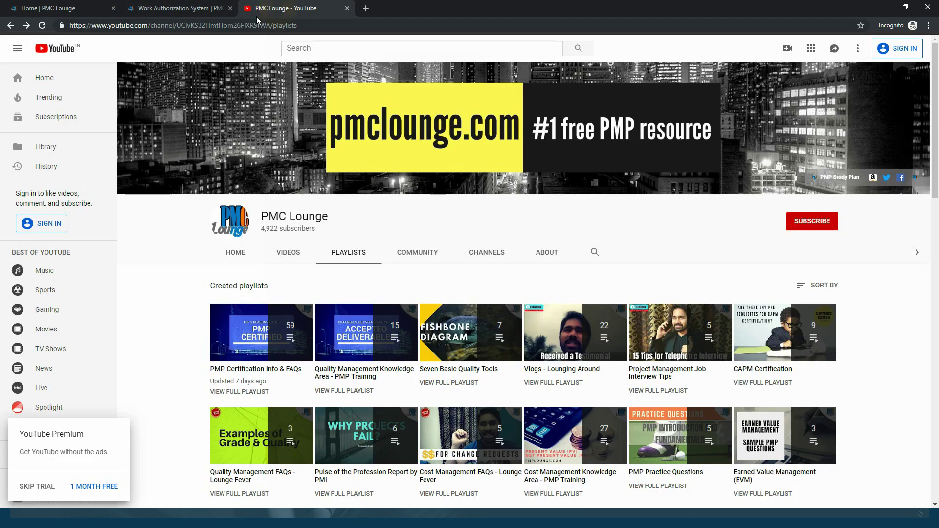